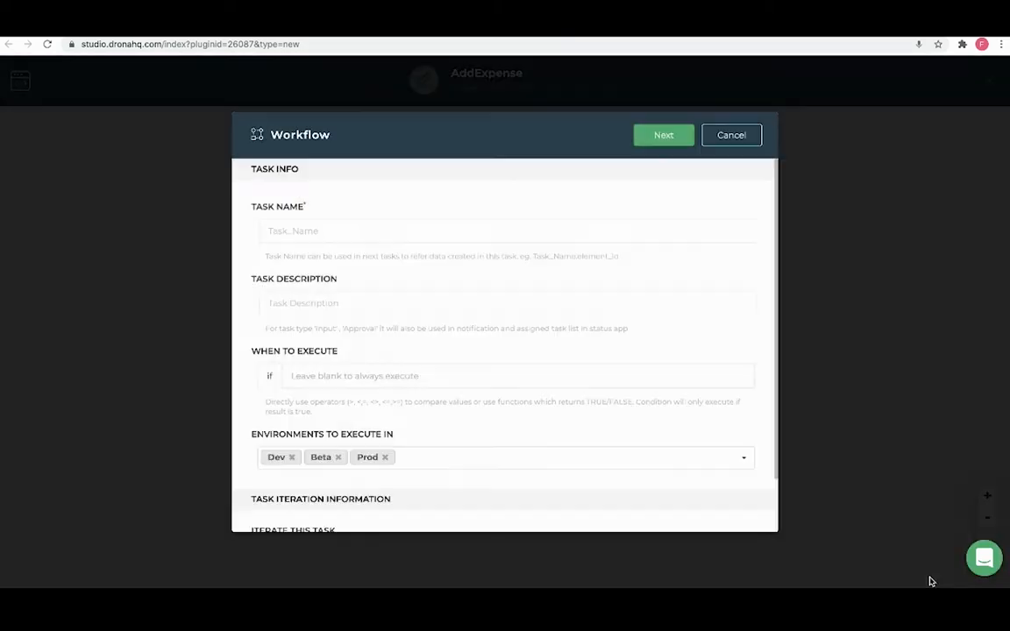
- Name the new sheet-update task AddExpense and continue to its sheet selection
left_click(380, 233)
type("AddExpense")
left_click(659, 137)
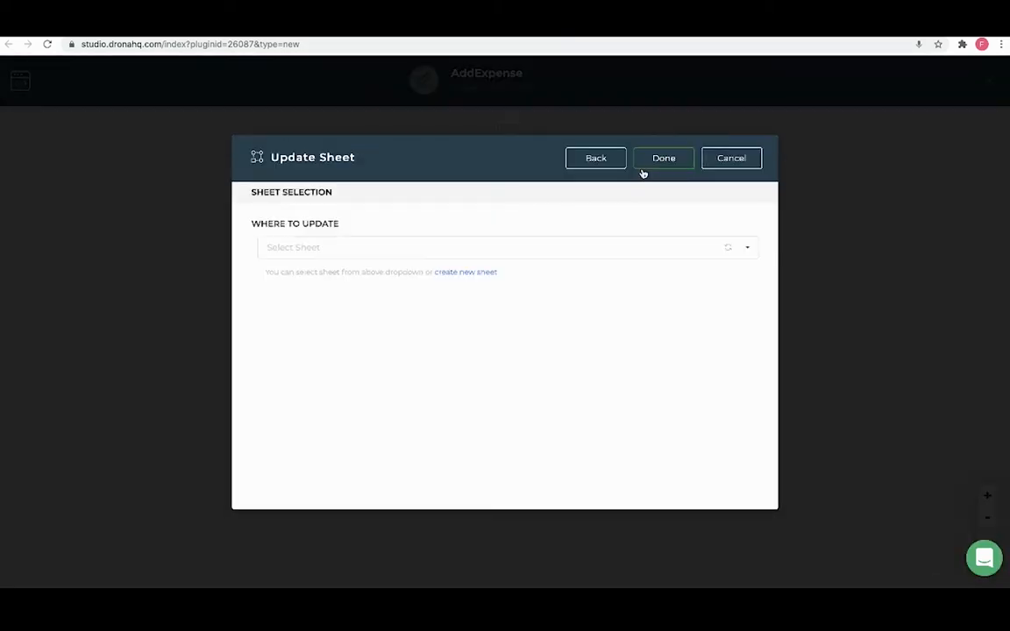
- Set the AddExpense task to insert a record into the Expenses sheet
left_click(644, 251)
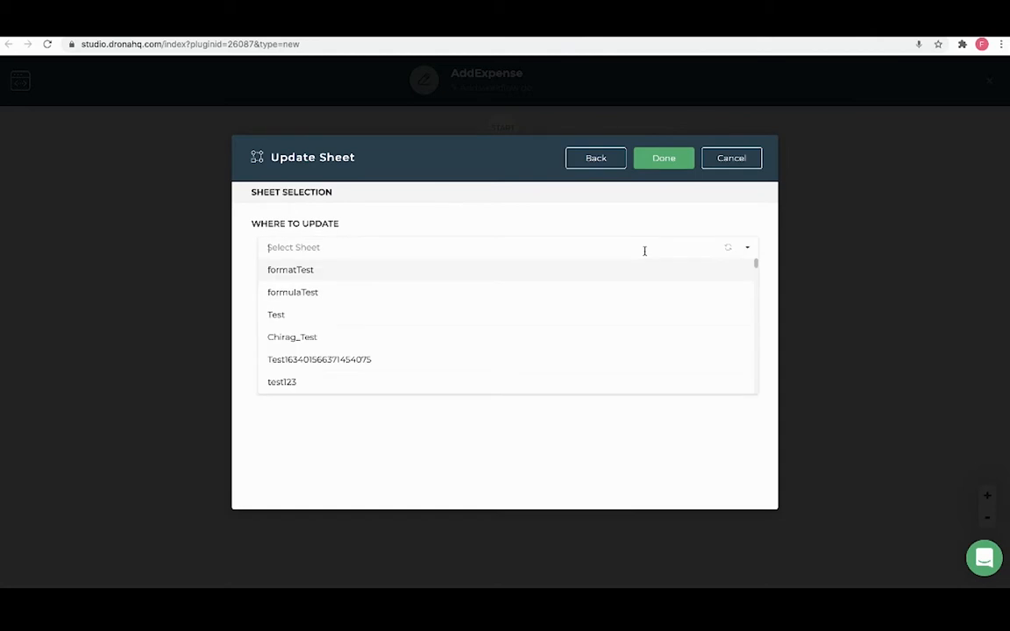
type("exp")
left_click(514, 383)
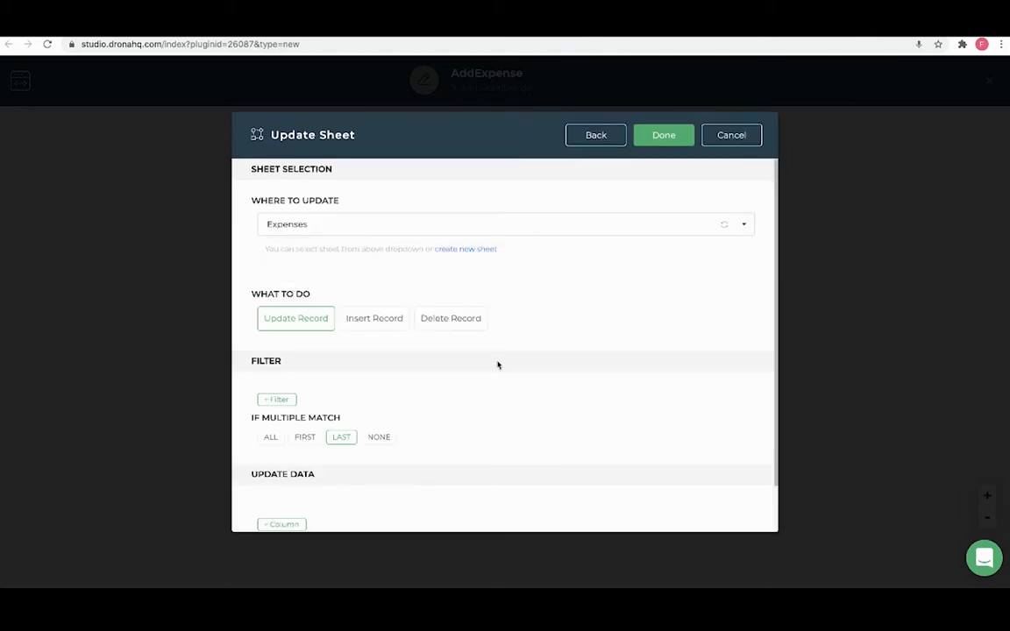
left_click(366, 330)
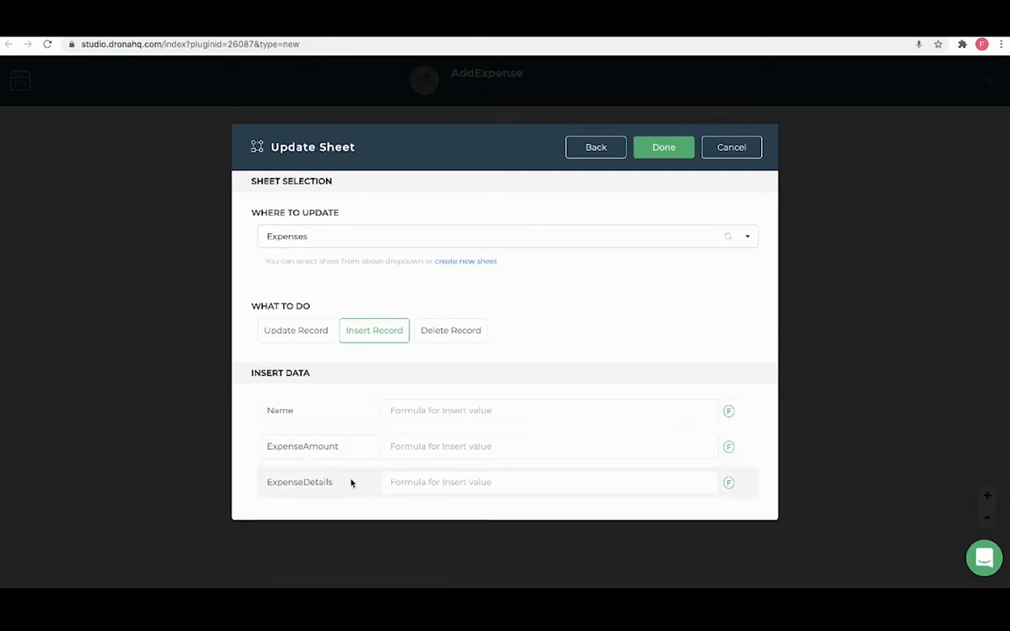
- Map the Name, ExpenseAmount and ExpenseDetails columns to name, expenseamount and expensedetails, then save the task and close the workflow
type("na")
left_click(426, 426)
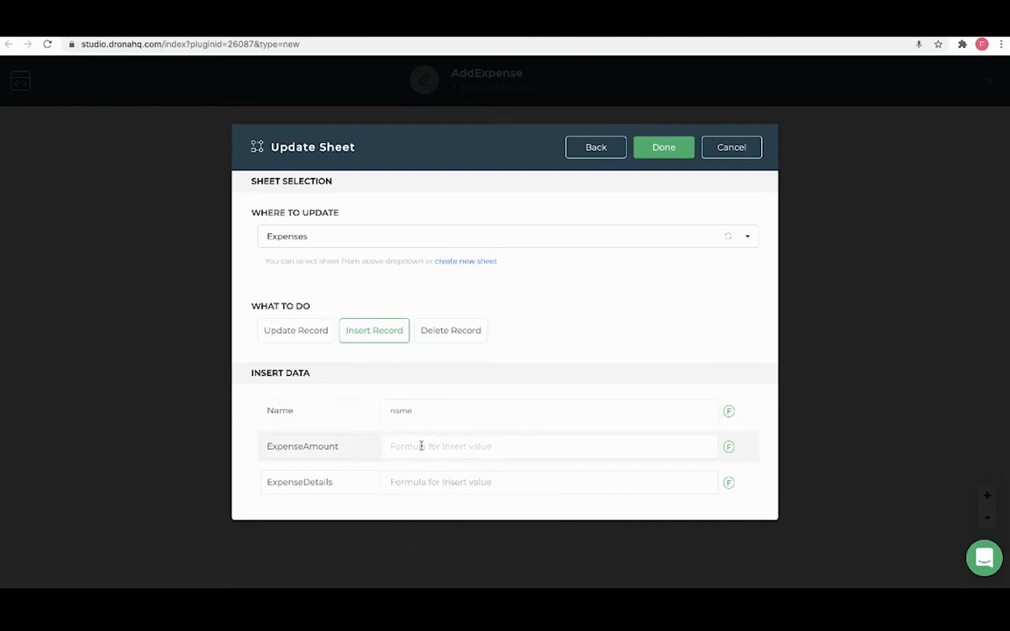
left_click(421, 447)
type("ex")
left_click(429, 465)
left_click(422, 478)
type("e")
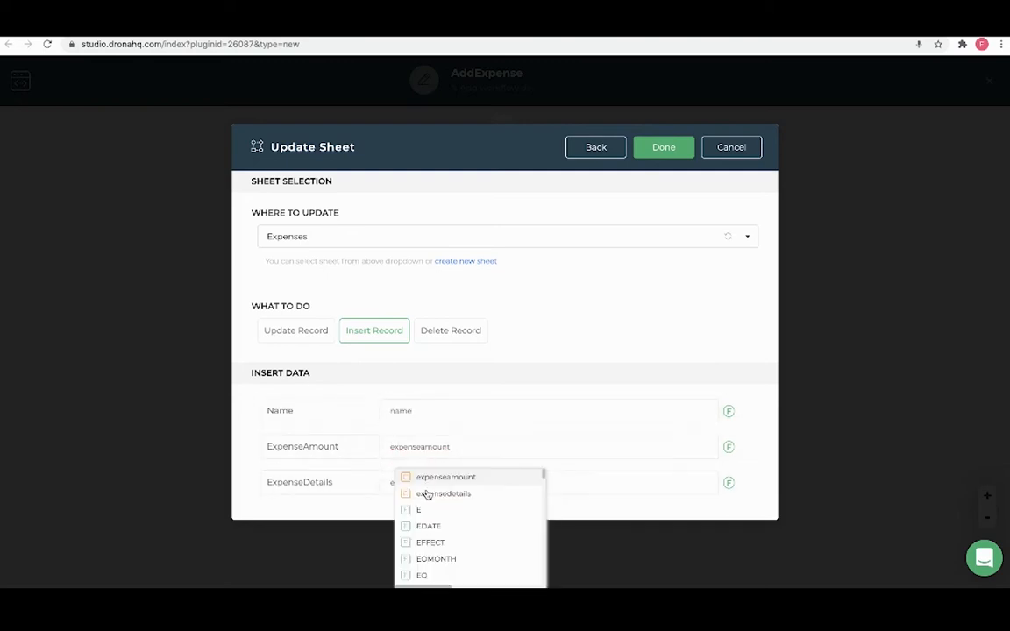
left_click(427, 494)
left_click(659, 151)
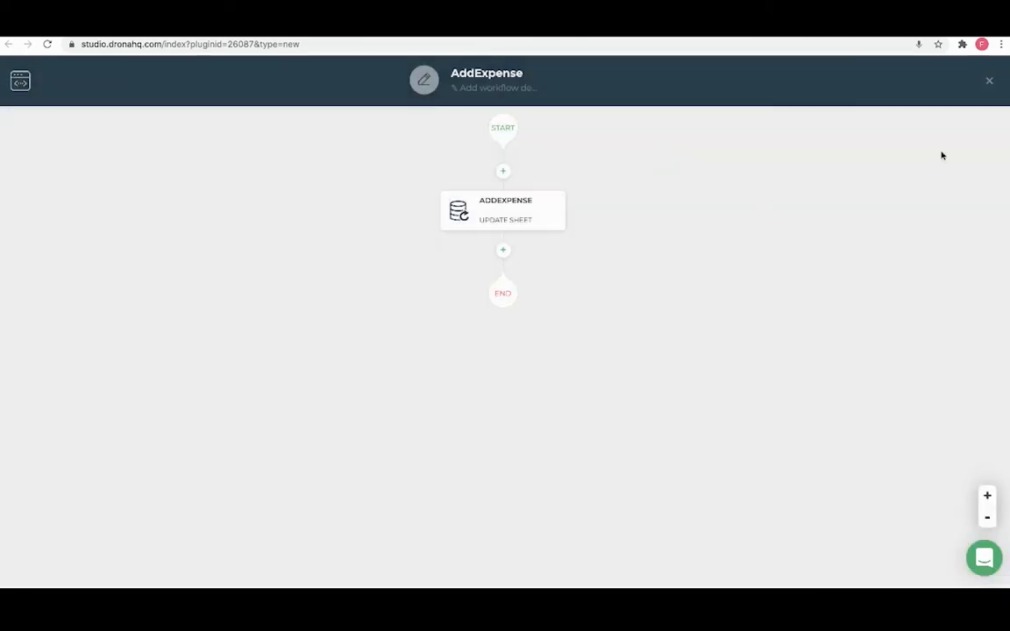
left_click(989, 81)
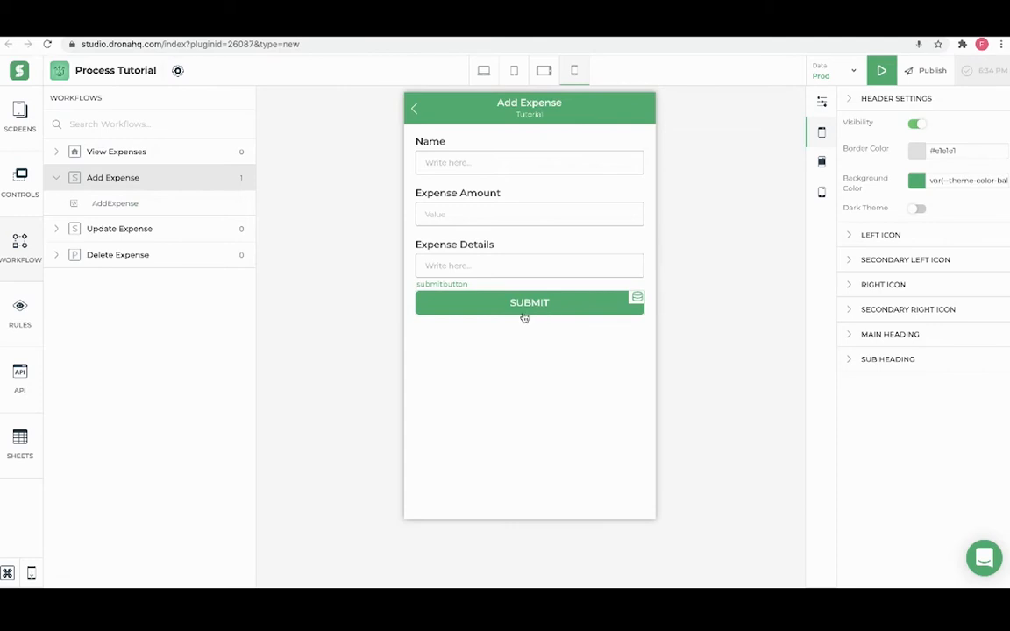
- Assign the AddExpense workflow to the submit button on the Add Expense screen
left_click(525, 314)
left_click(943, 314)
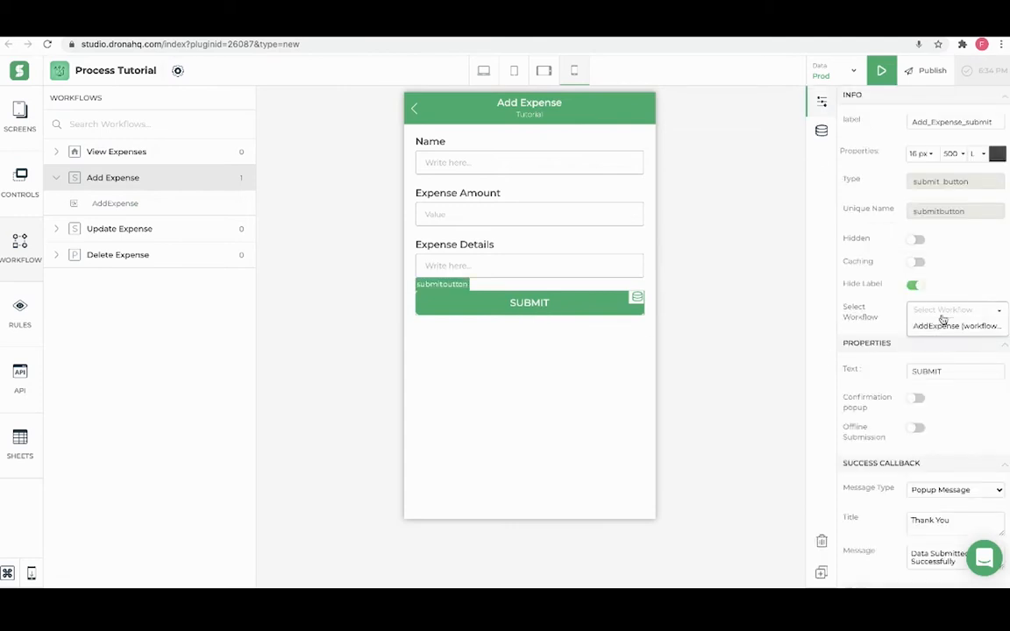
left_click(935, 328)
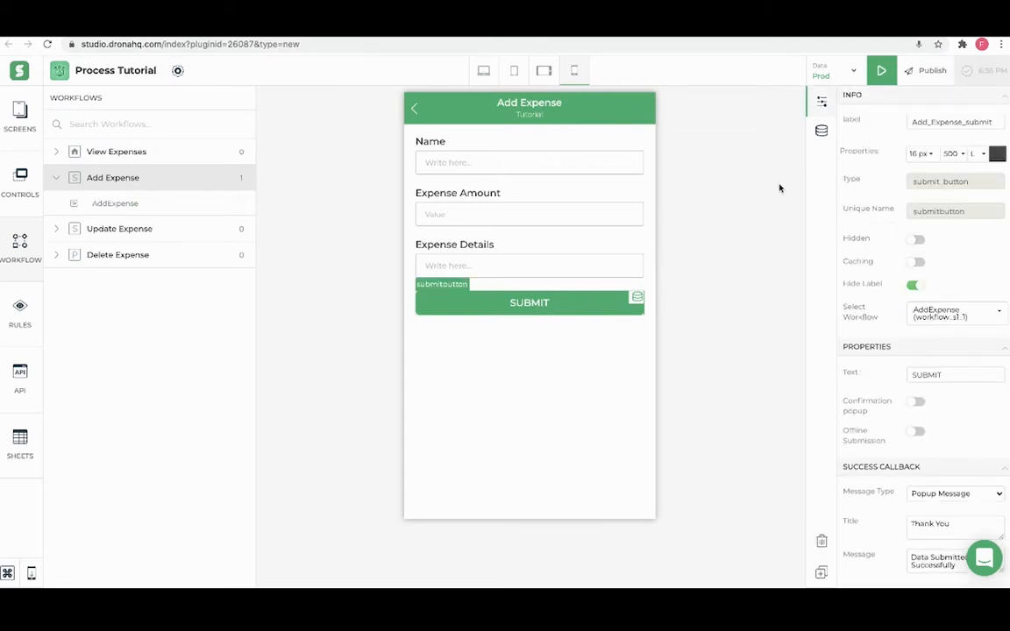
- Preview Add Expense with data submission enabled, submit a test entry with a name, amount 200 and details "Uber ride", and return to editing
left_click(881, 72)
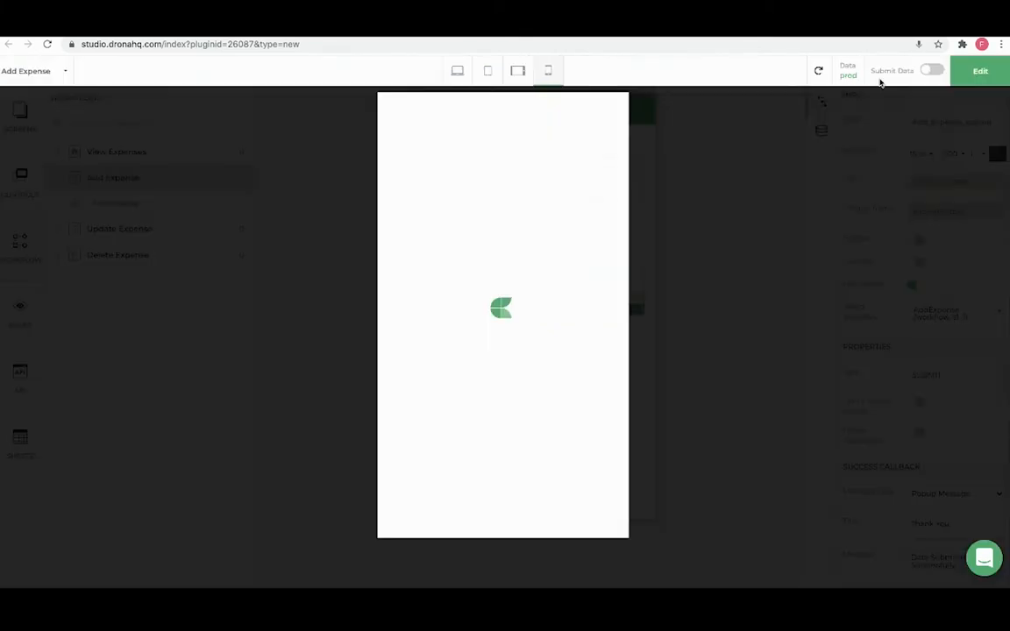
left_click(929, 75)
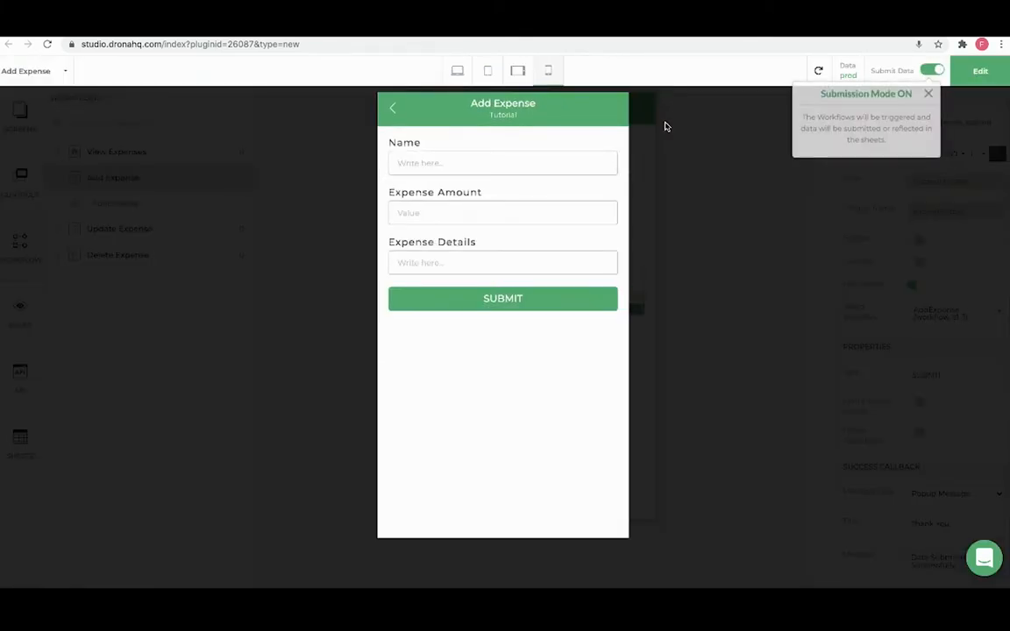
type("John")
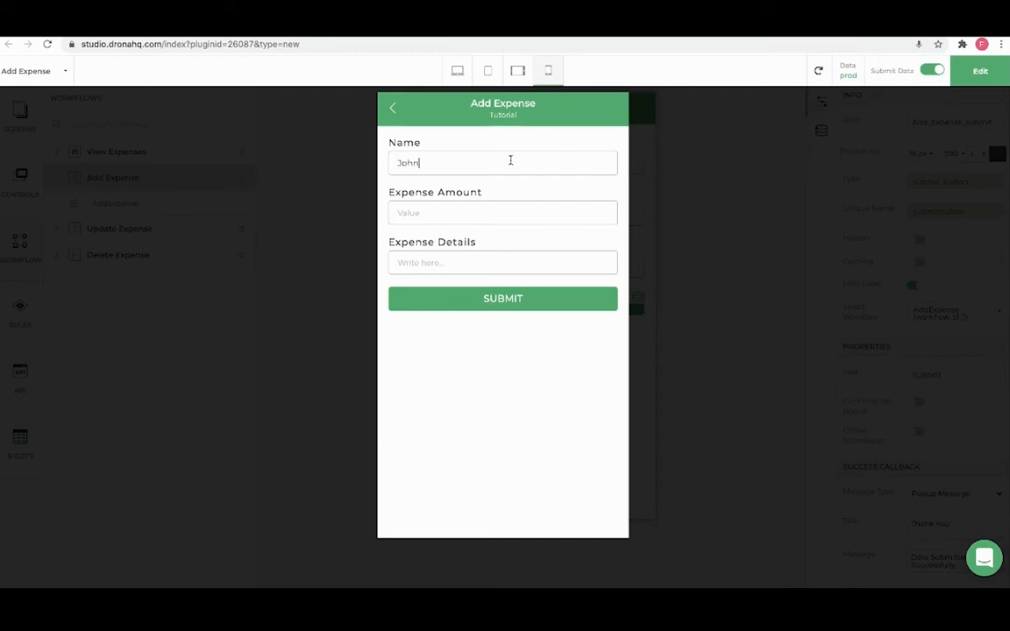
left_click(500, 206)
type("200")
left_click(494, 263)
type("Uber ride")
left_click(511, 303)
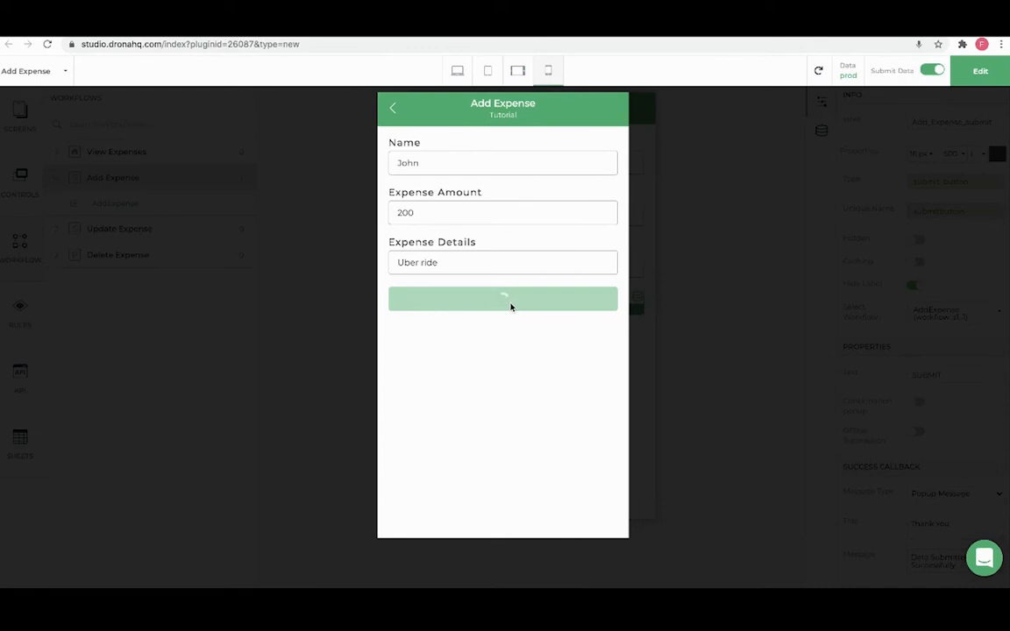
left_click(538, 345)
left_click(963, 75)
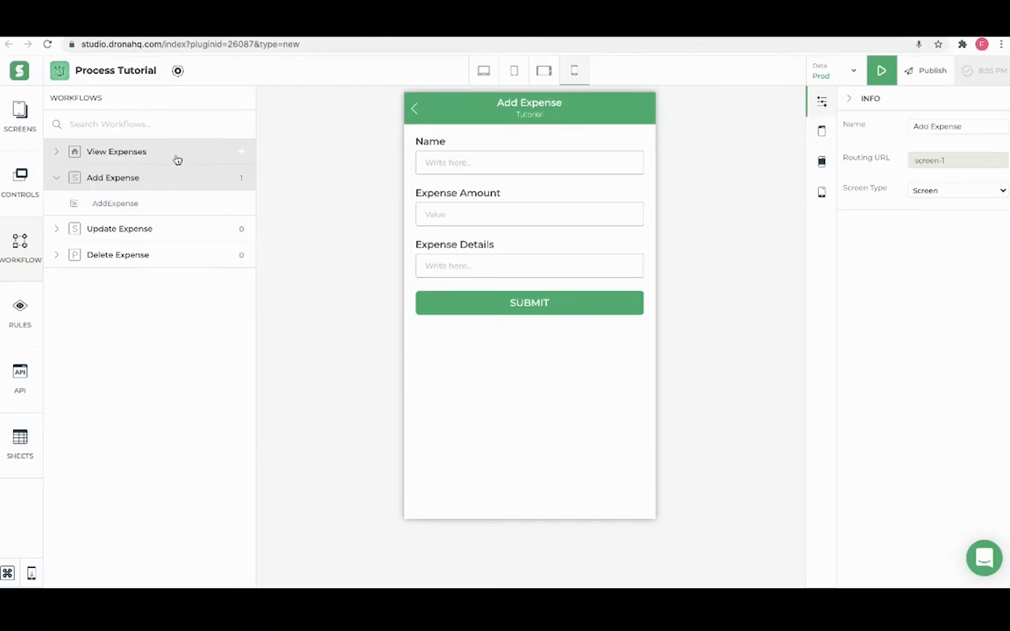
- Examine the expense list's properties on the View Expenses screen and the field data bindings on the Update Expense screen
left_click(176, 160)
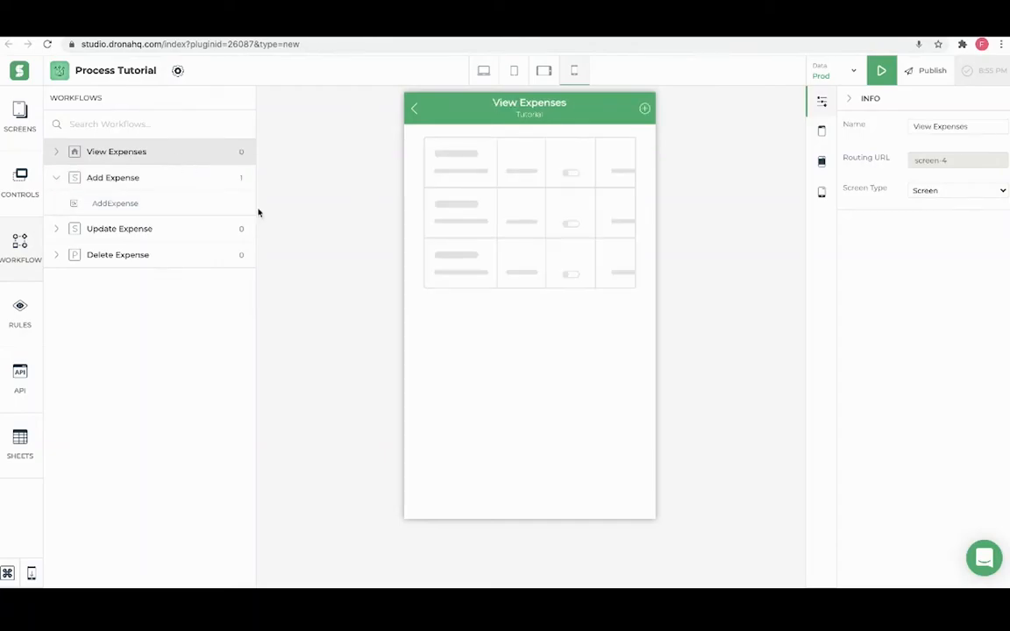
left_click(604, 172)
mouse_move(637, 147)
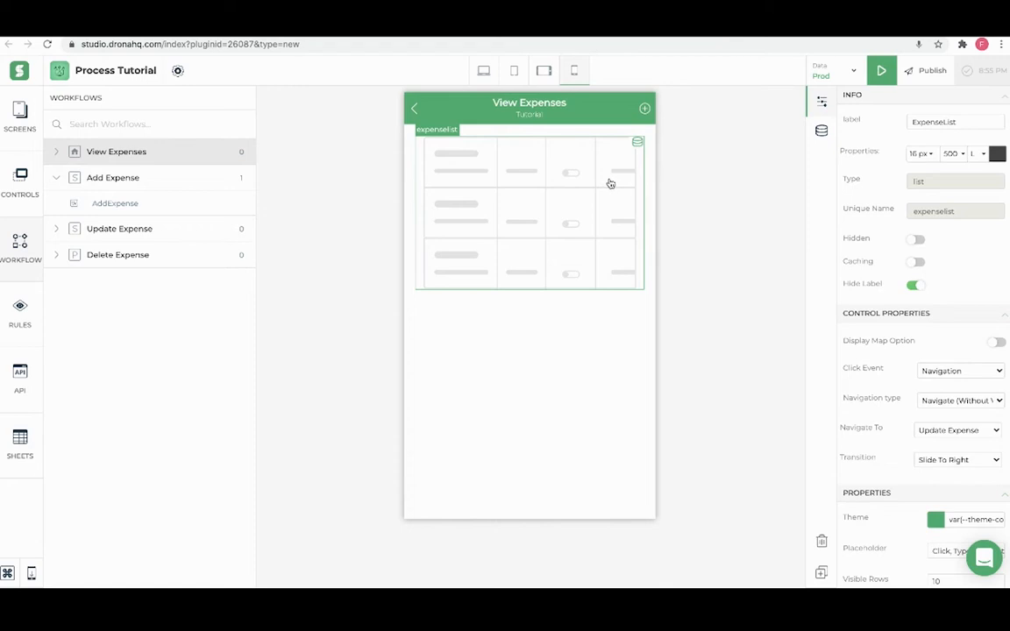
scroll(872, 340, "down", 1)
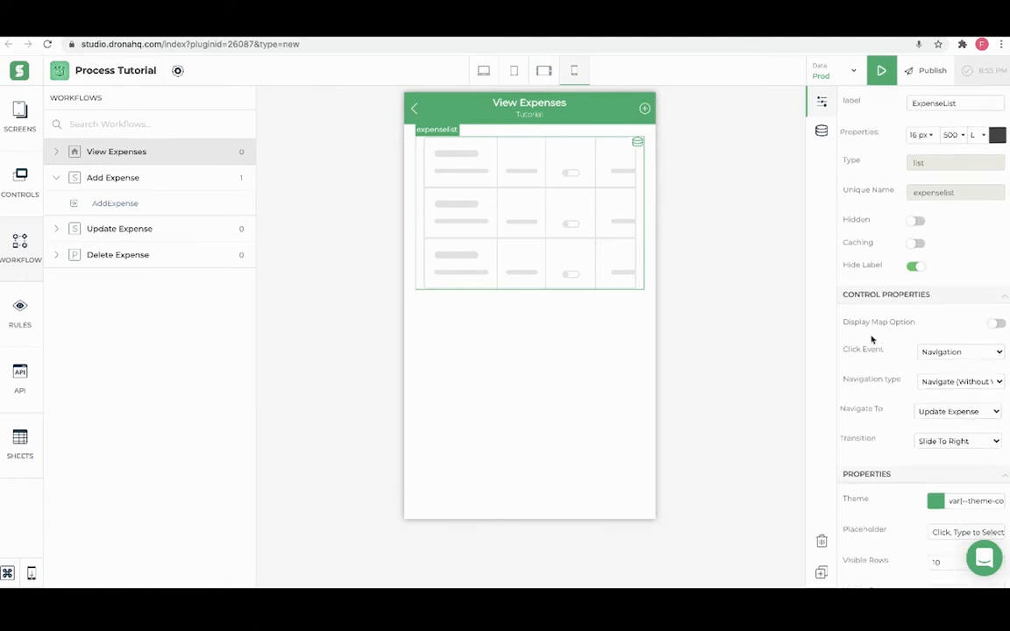
scroll(872, 339, "down", 1)
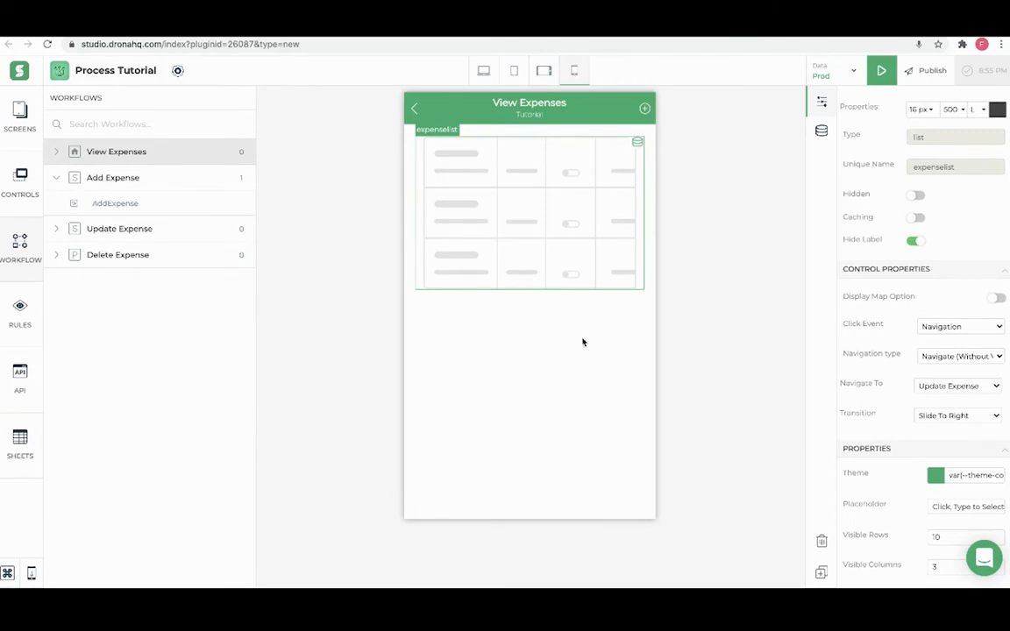
left_click(195, 237)
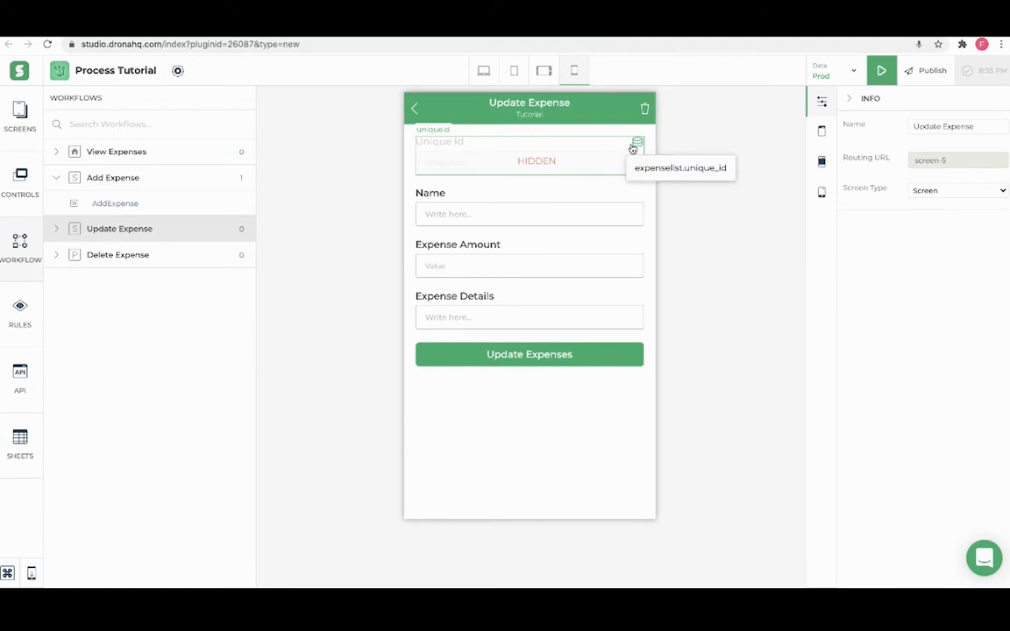
mouse_move(637, 199)
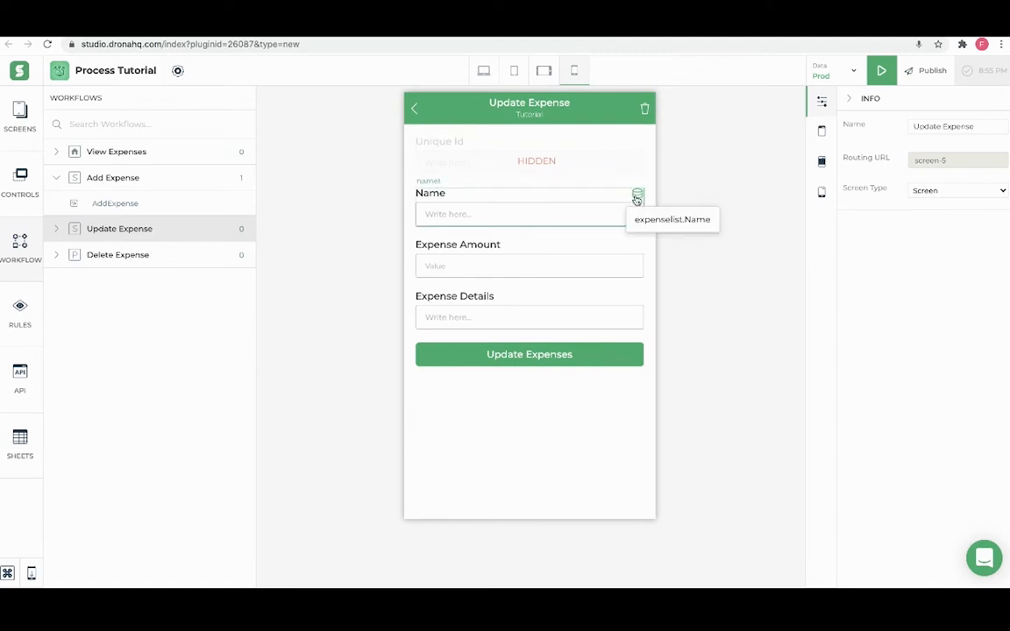
mouse_move(636, 247)
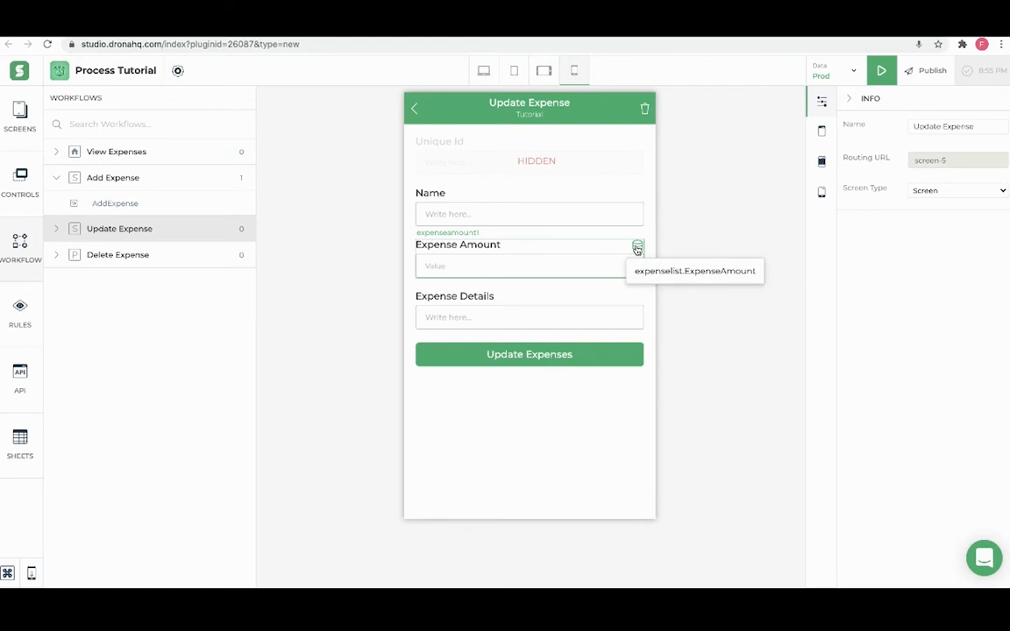
mouse_move(637, 302)
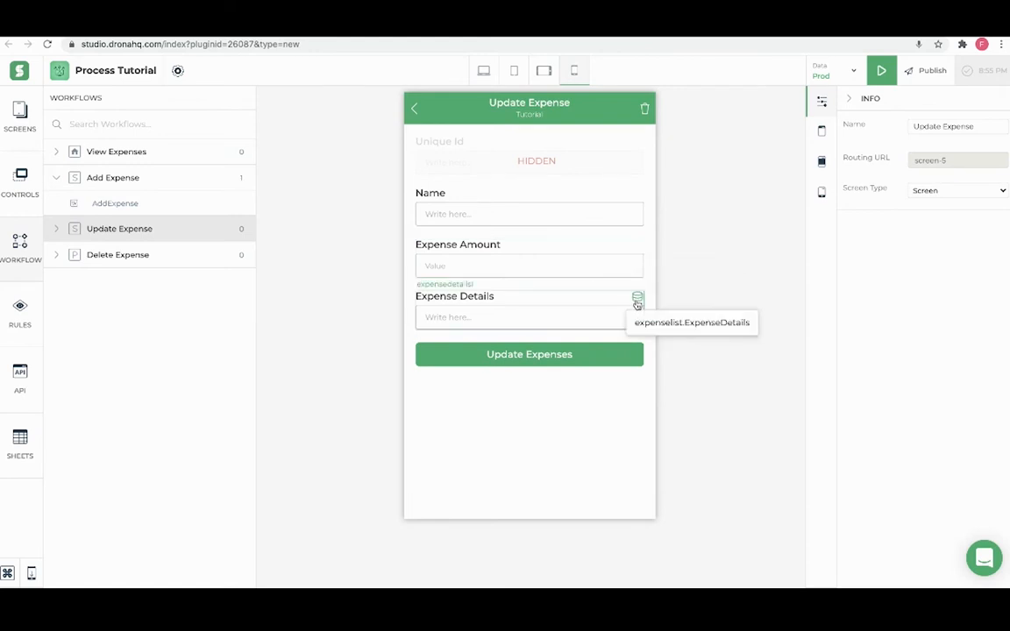
- Create a workflow named UpdateExpense for the Update Expense screen
left_click(241, 228)
type("Update")
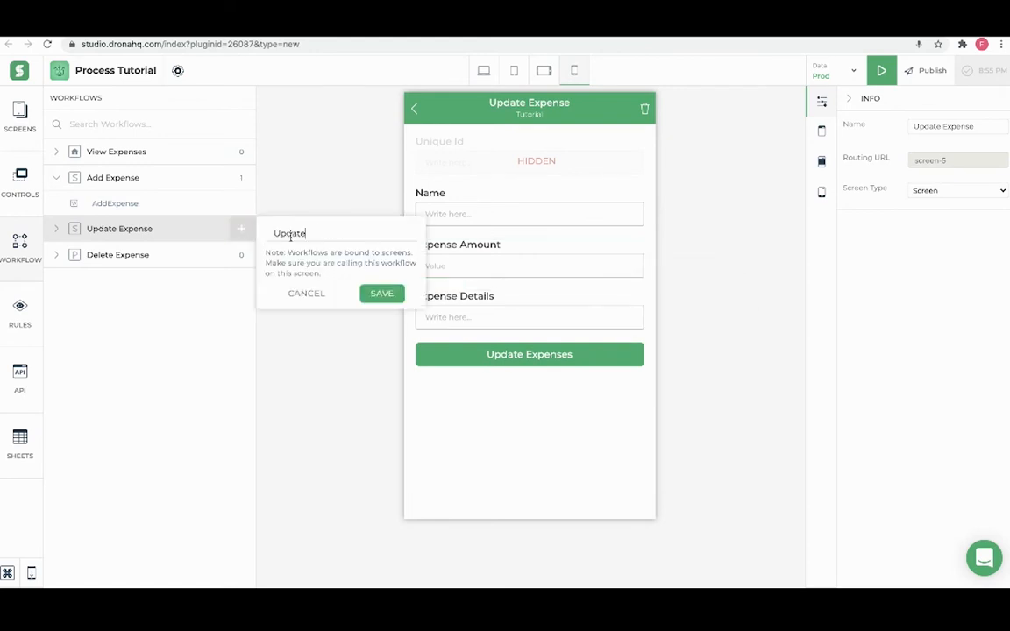
type("Expense")
left_click(382, 293)
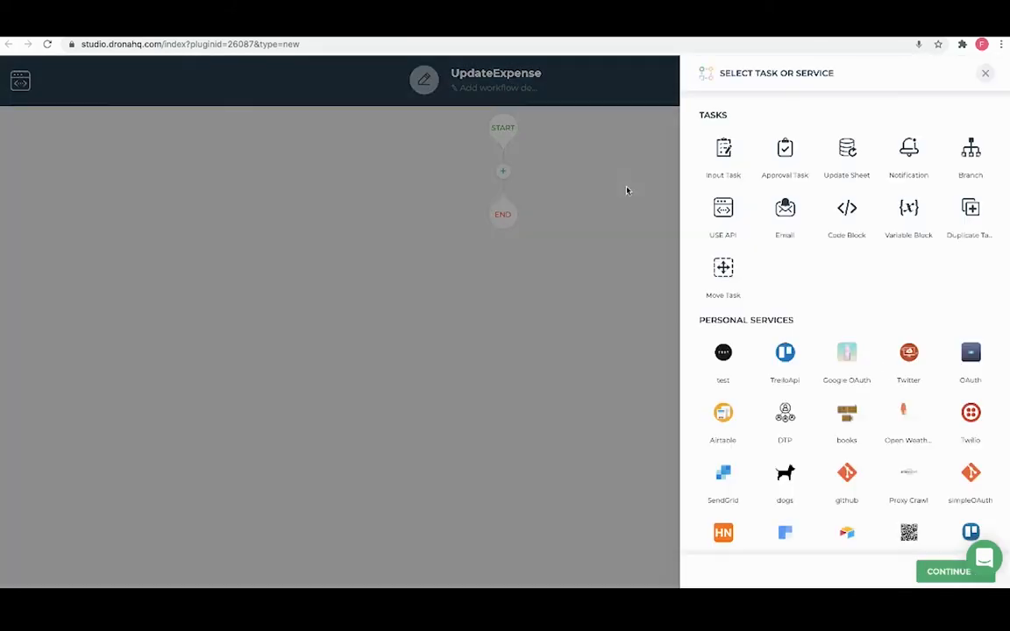
- Add an Update Sheet task named UpdateExpenses to the workflow and continue to its sheet selection
left_click(847, 148)
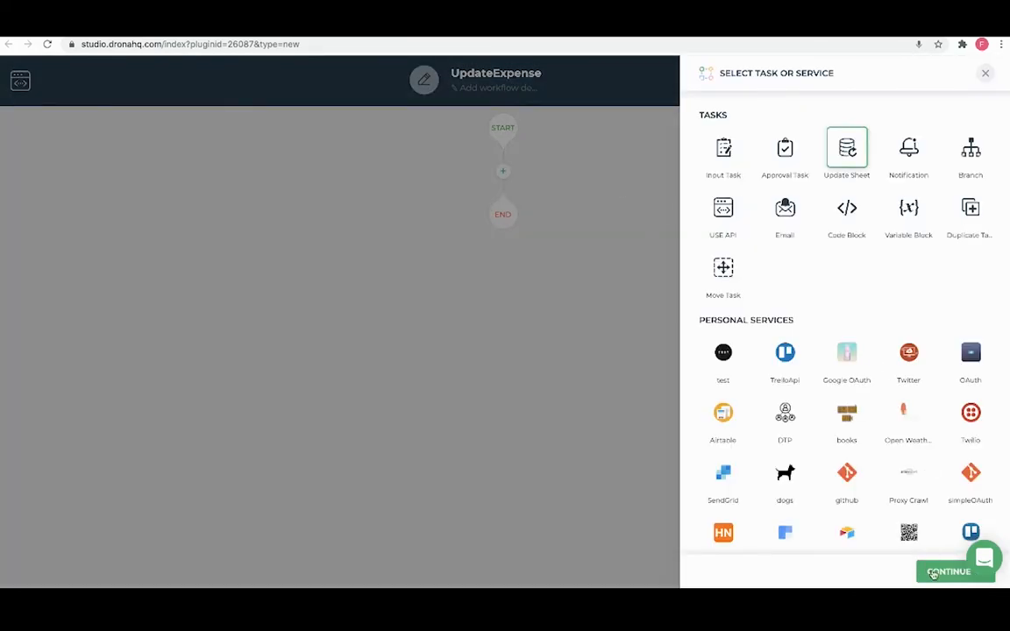
left_click(934, 574)
left_click(433, 234)
type("UpdateE")
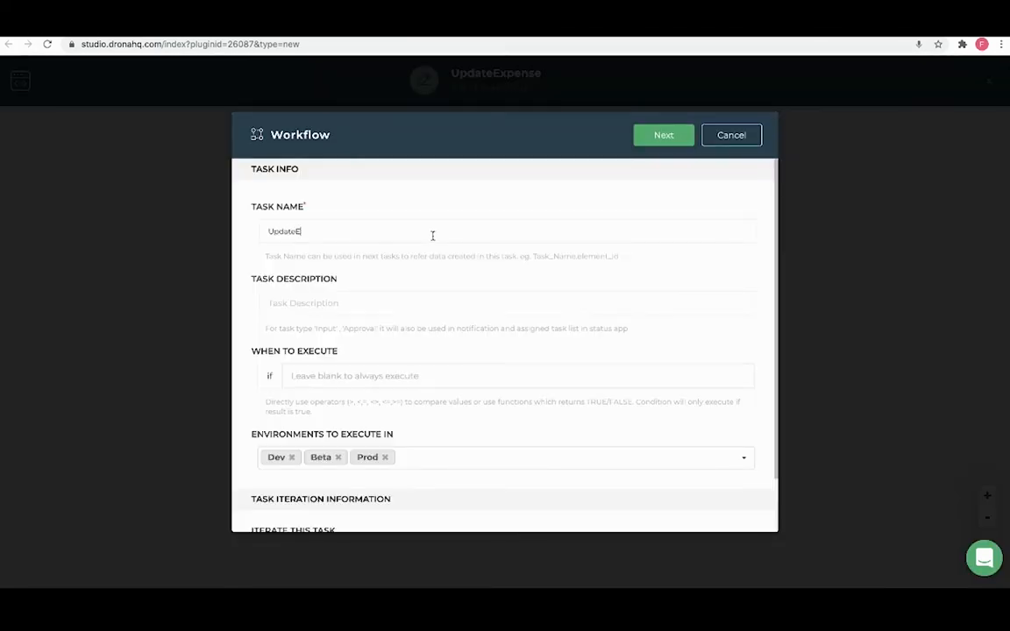
type("xpenses")
left_click(662, 141)
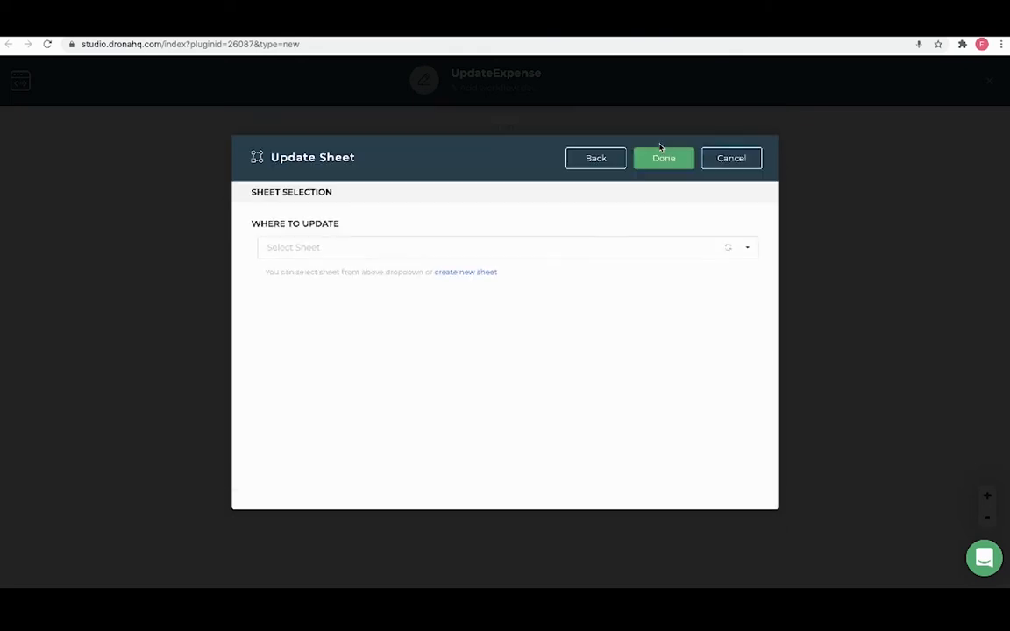
- Choose the Expenses sheet as the target of the UpdateExpenses task
left_click(609, 248)
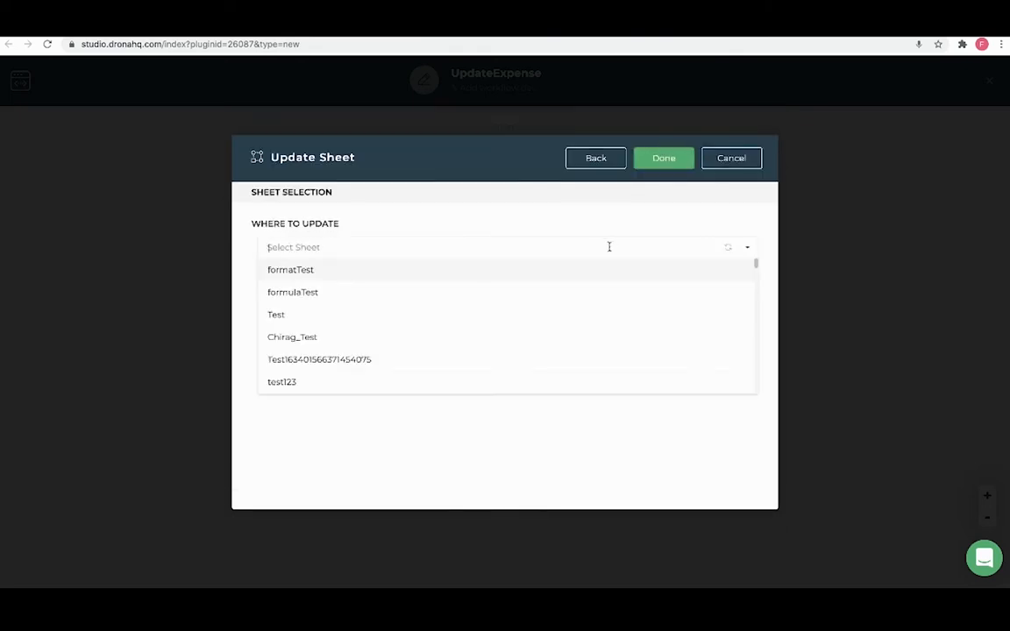
type("Expe")
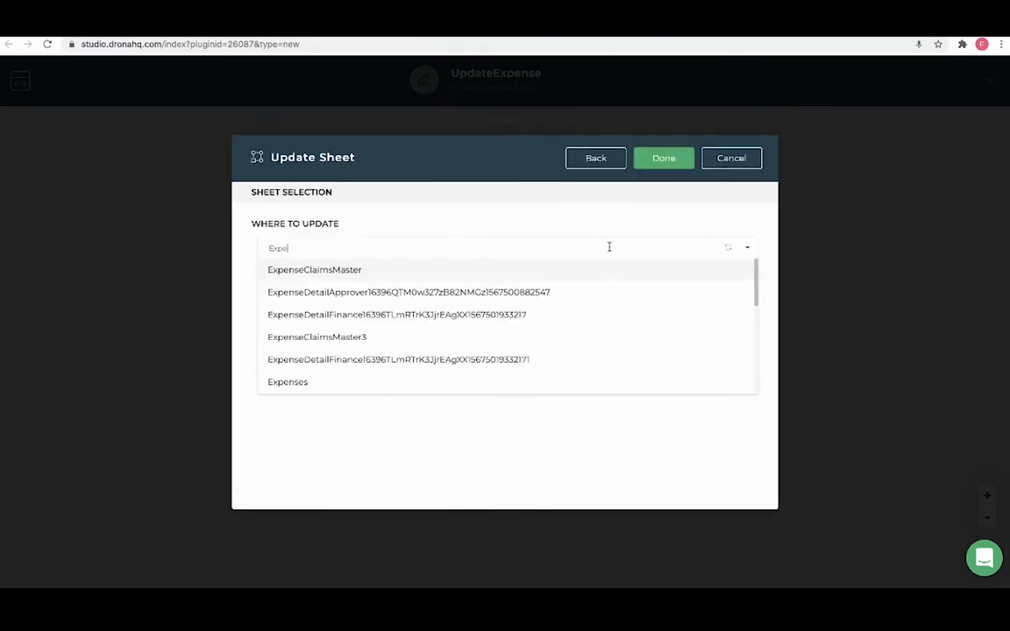
left_click(384, 384)
scroll(290, 336, "down", 1)
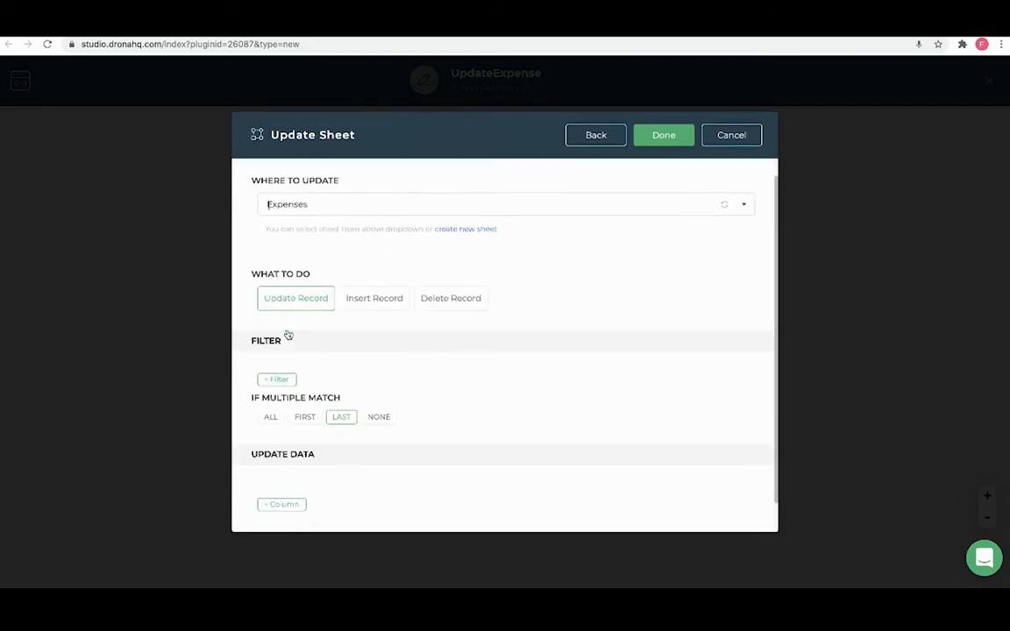
scroll(289, 333, "down", 1)
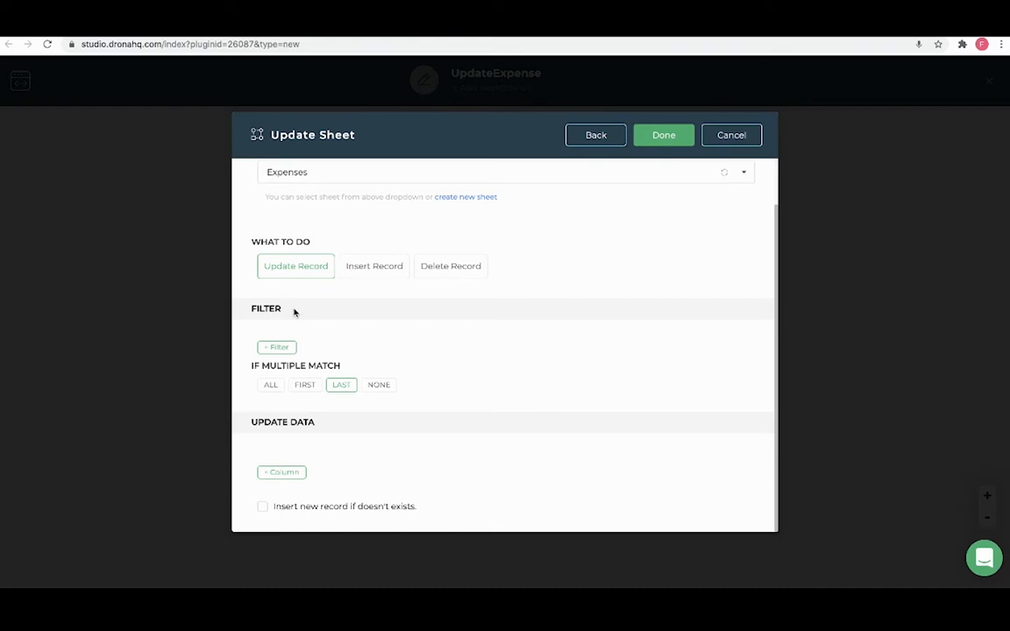
- Add a filter on the unique_id column to the update record settings
left_click(274, 347)
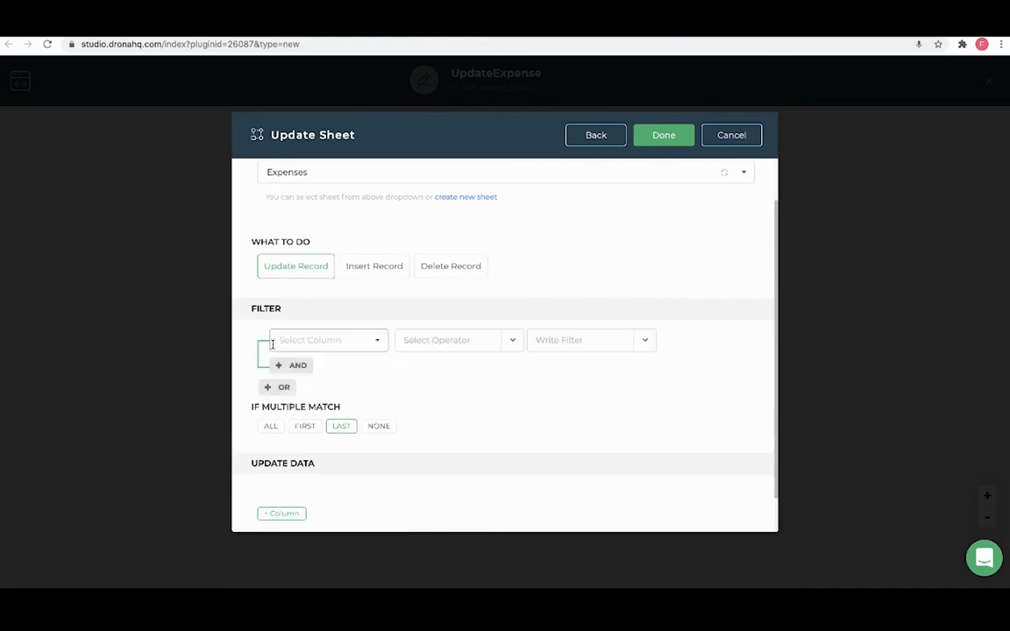
left_click(339, 341)
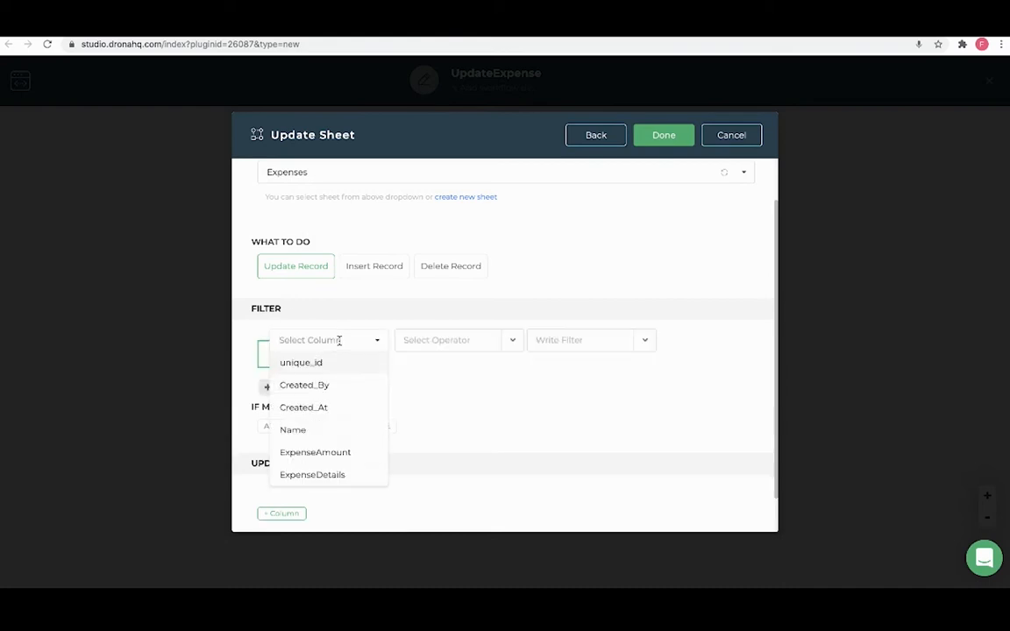
left_click(323, 362)
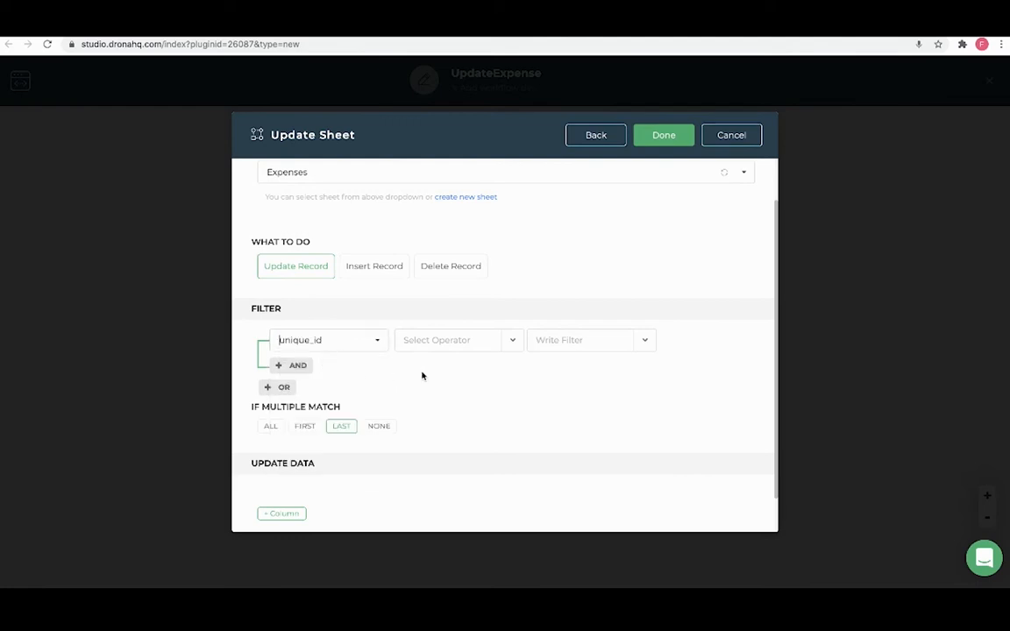
- Set the unique_id filter's operator to Equal To (=) after looking through the general, text, number and boolean operators
left_click(507, 351)
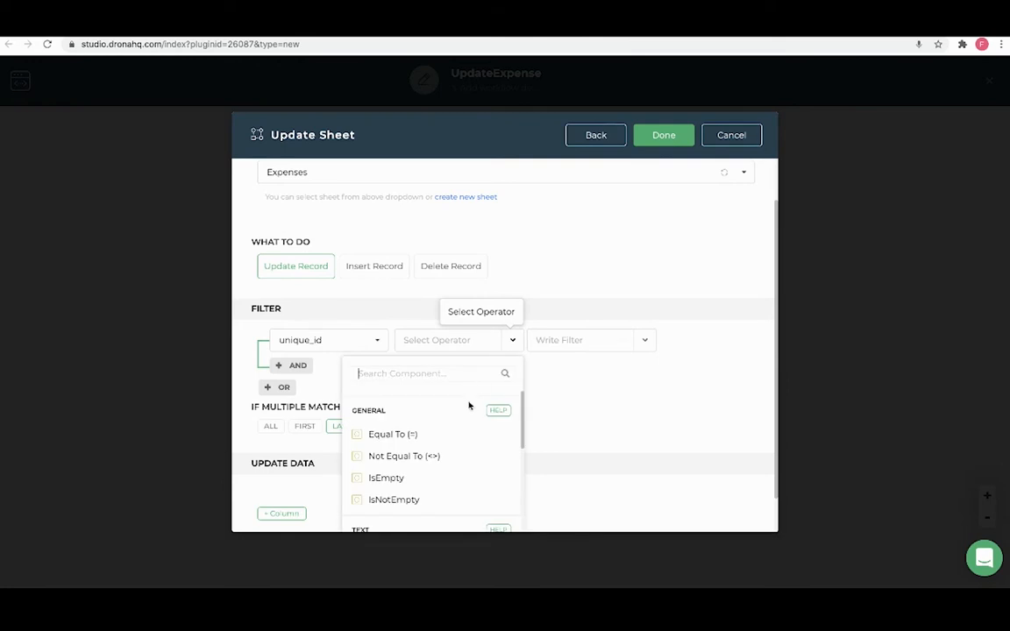
scroll(469, 406, "down", 1)
scroll(533, 433, "down", 1)
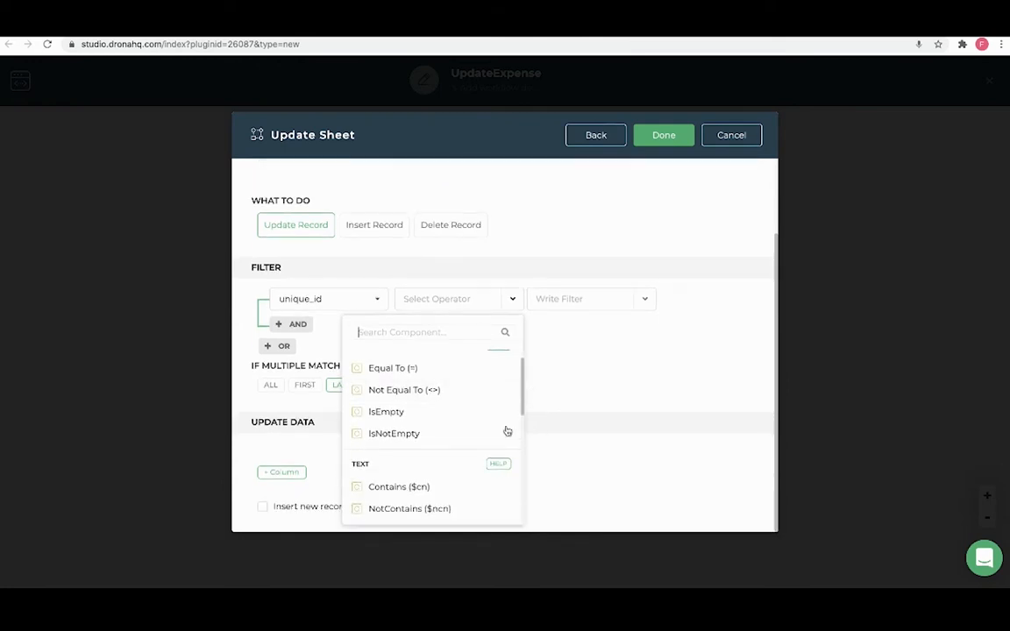
scroll(447, 410, "up", 1)
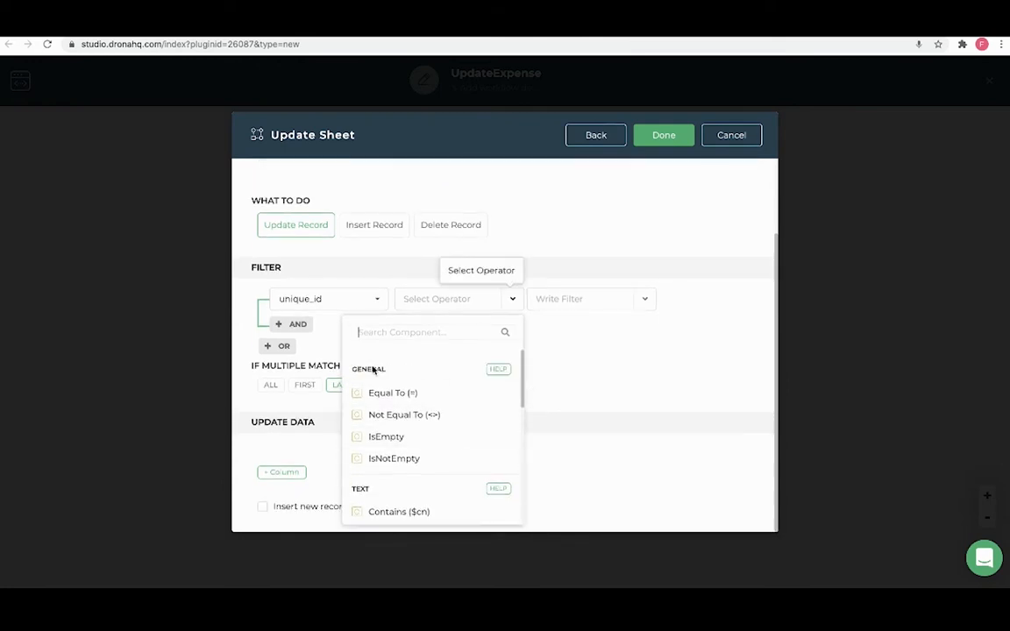
scroll(383, 394, "down", 3)
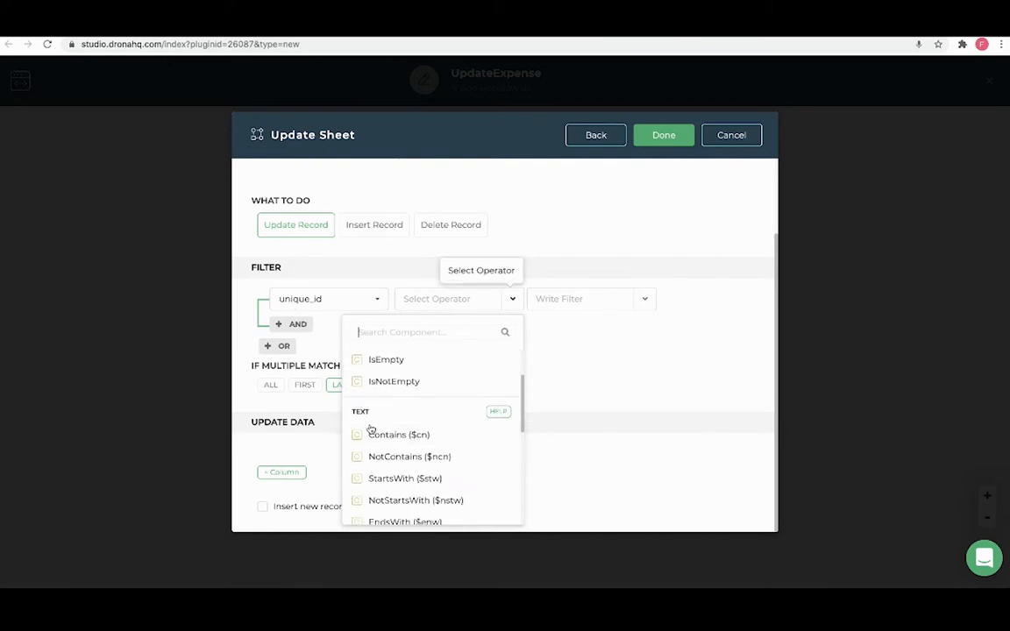
scroll(373, 438, "down", 5)
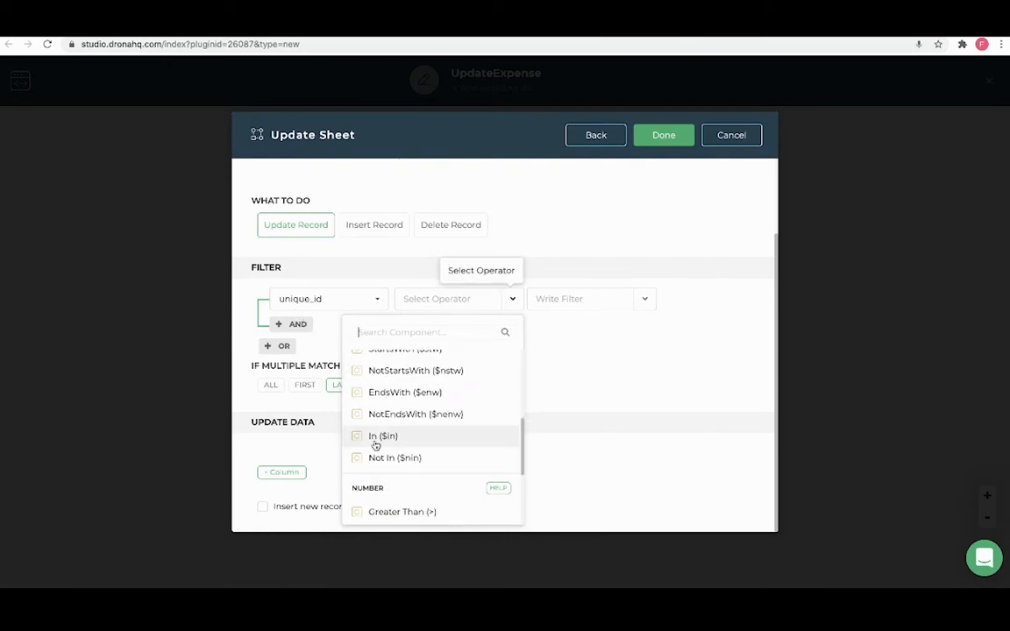
scroll(375, 445, "down", 3)
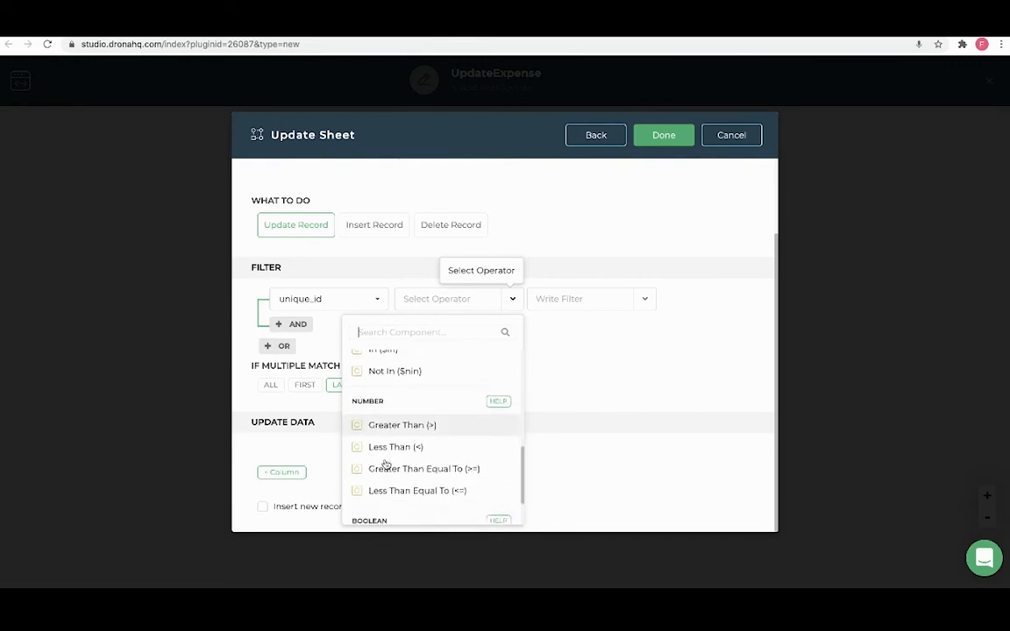
scroll(386, 463, "down", 3)
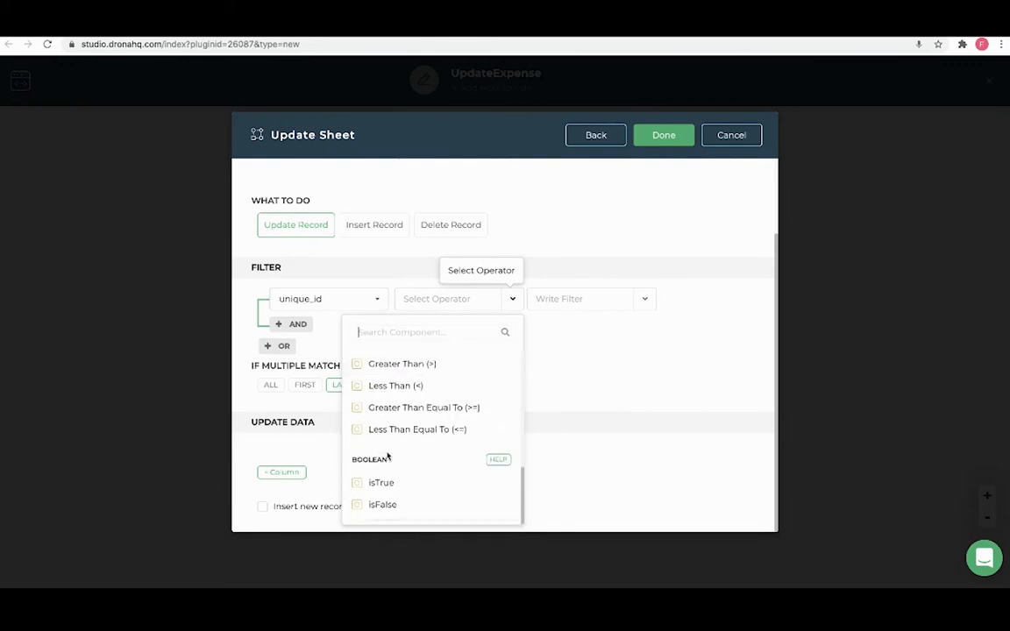
scroll(419, 390, "up", 4)
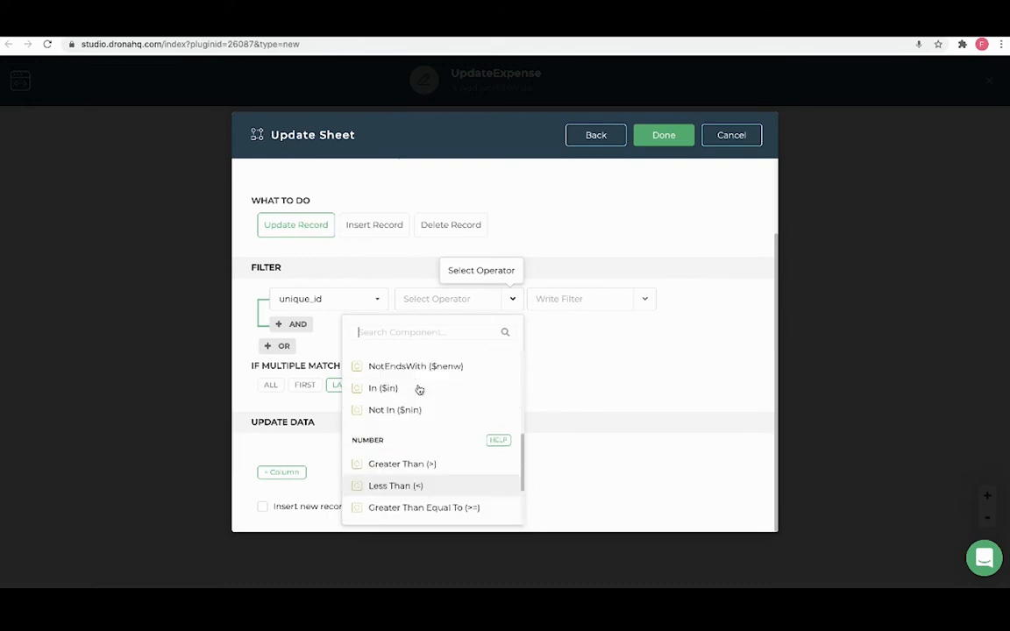
scroll(419, 390, "up", 5)
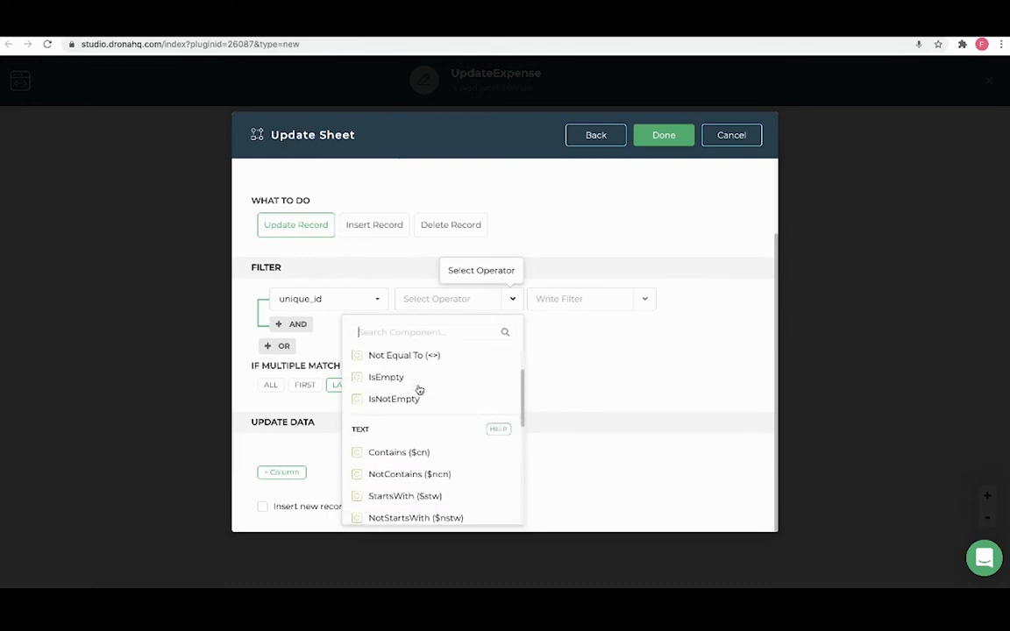
scroll(419, 390, "up", 2)
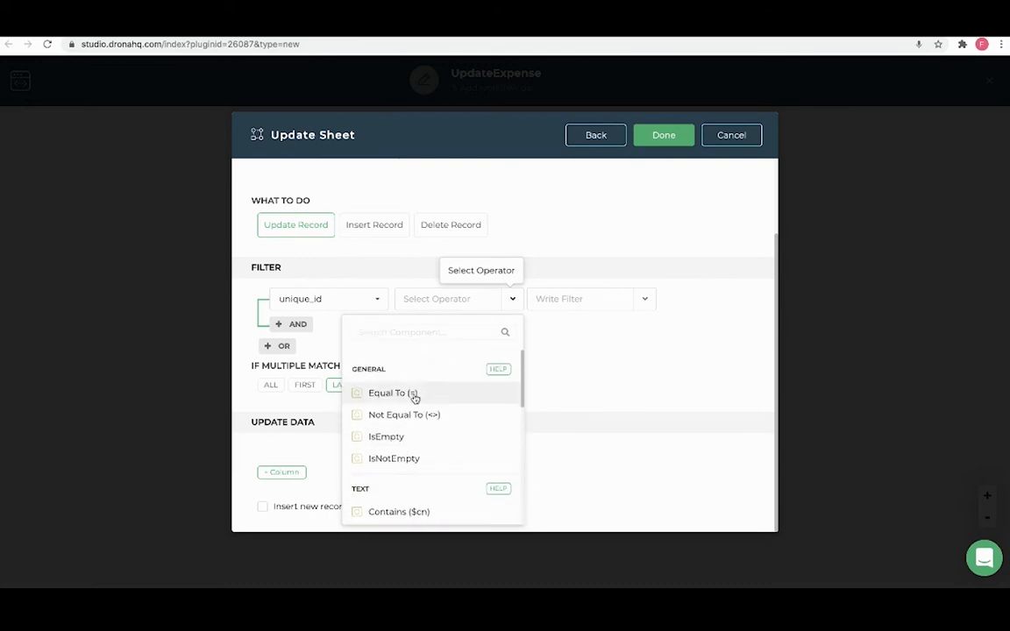
left_click(415, 394)
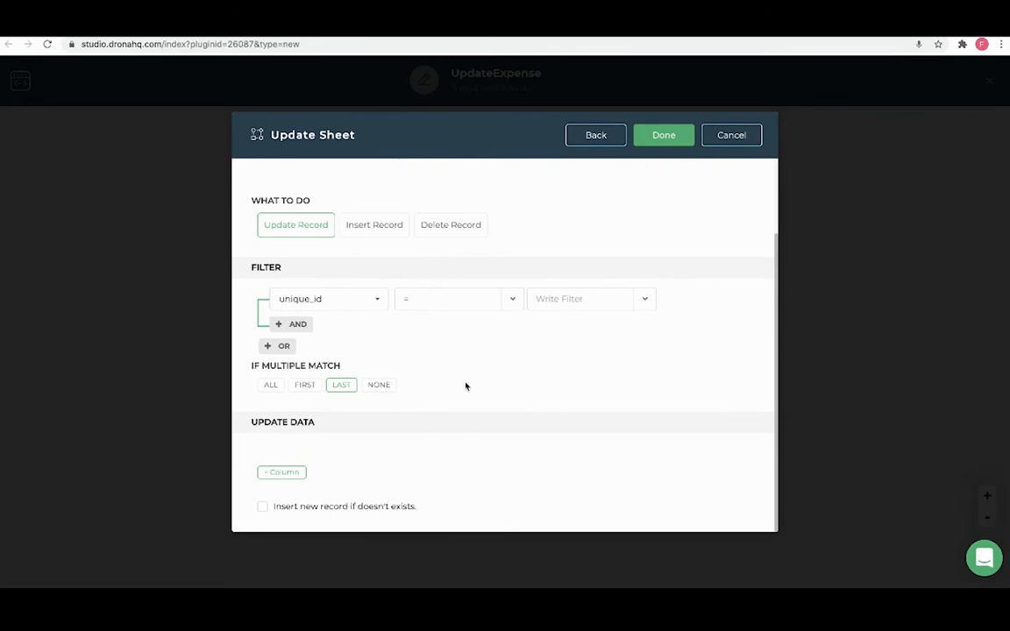
- Match the unique_id filter against the form's uniqueid field
left_click(646, 300)
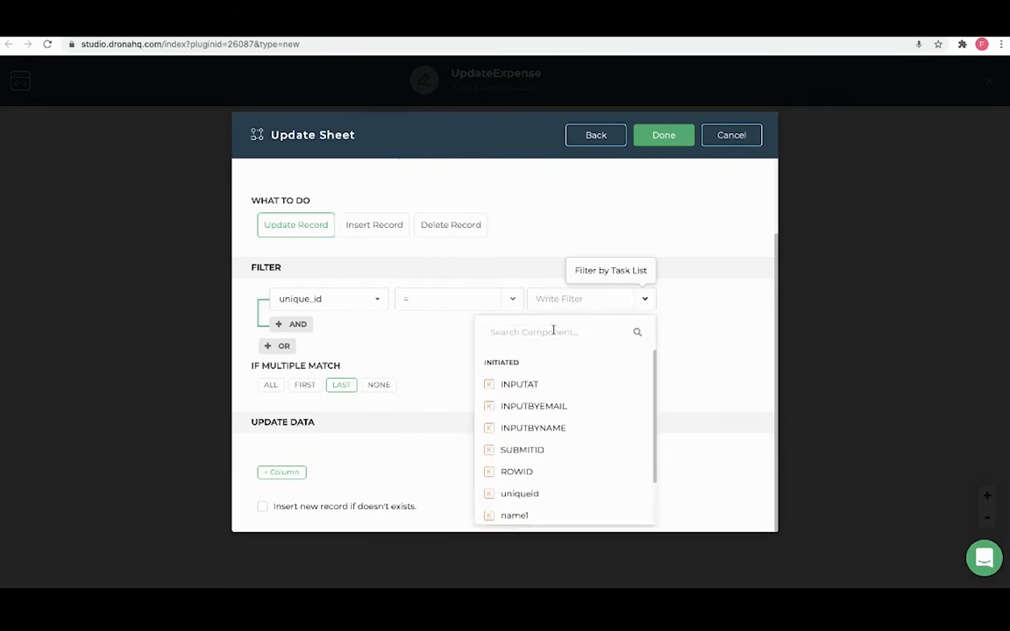
type("un")
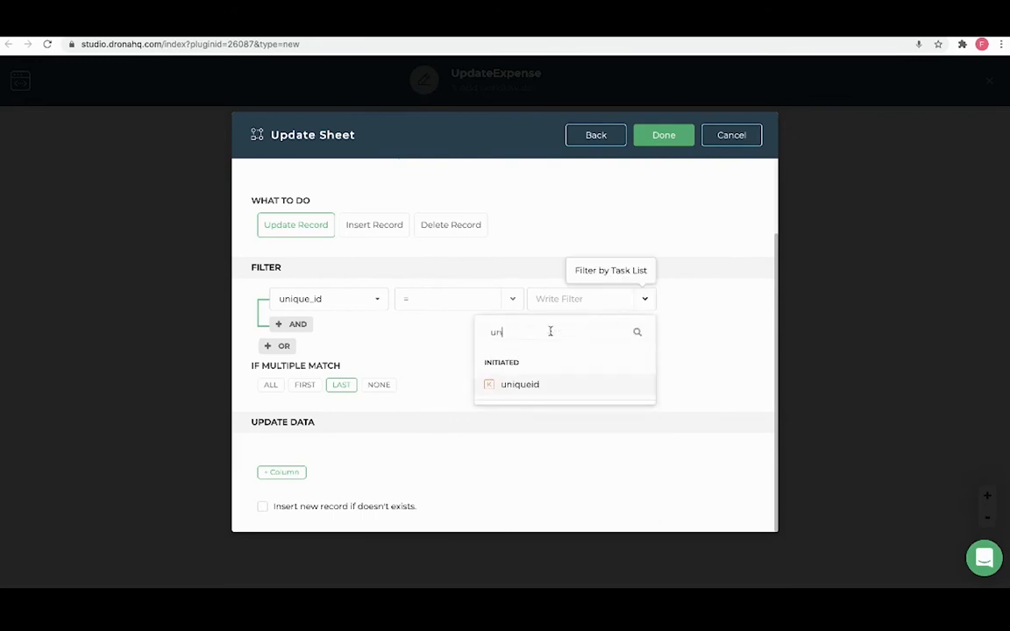
left_click(521, 386)
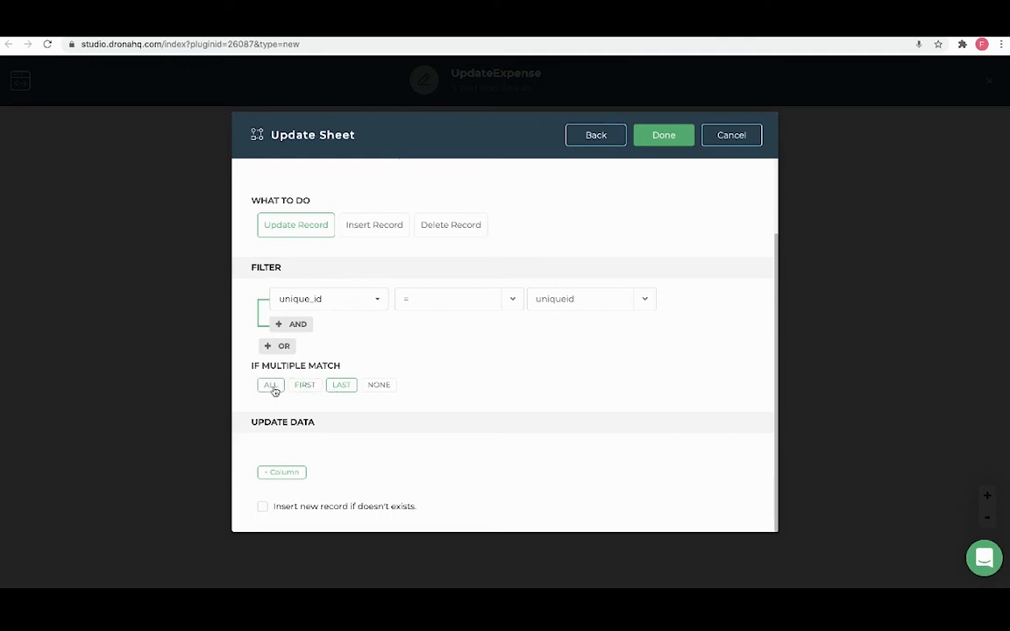
- Add the Name, ExpenseAmount and ExpenseDetails columns to the data the task updates
left_click(287, 472)
scroll(298, 447, "down", 1)
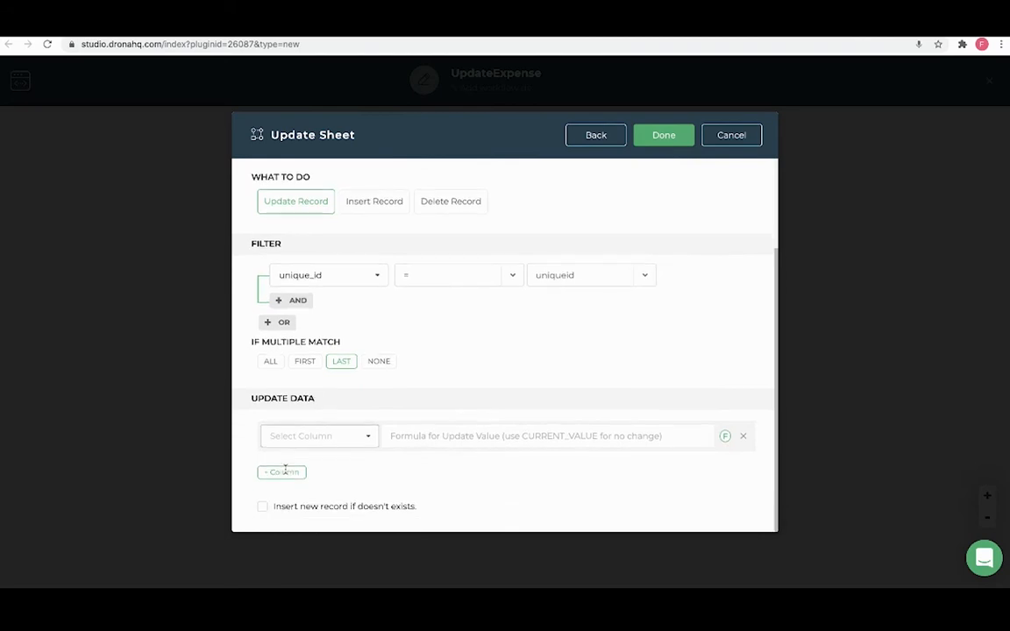
left_click(326, 438)
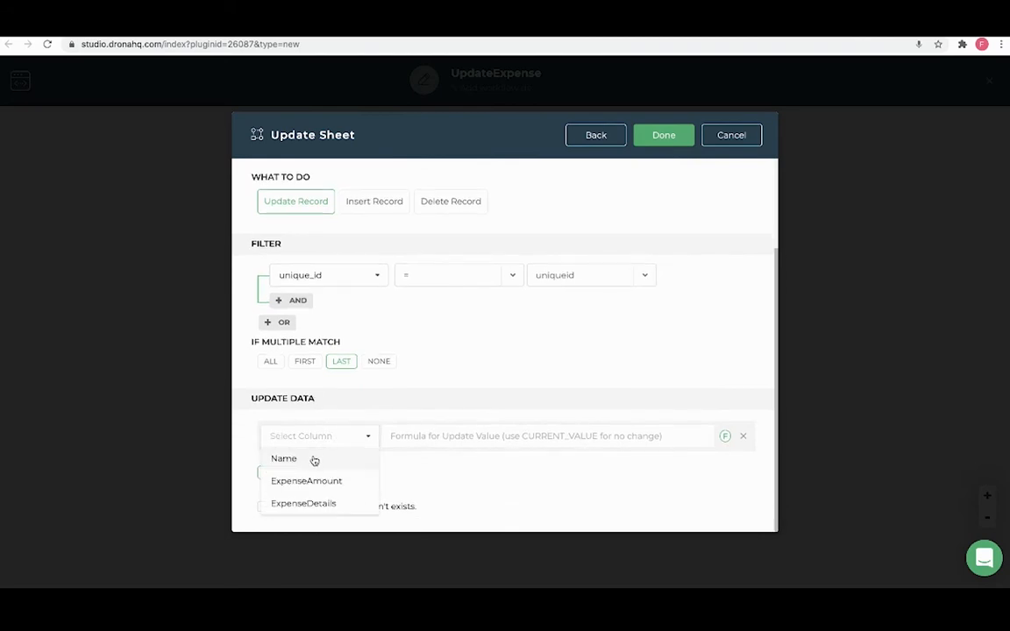
left_click(314, 457)
left_click(296, 474)
scroll(292, 470, "down", 1)
left_click(298, 436)
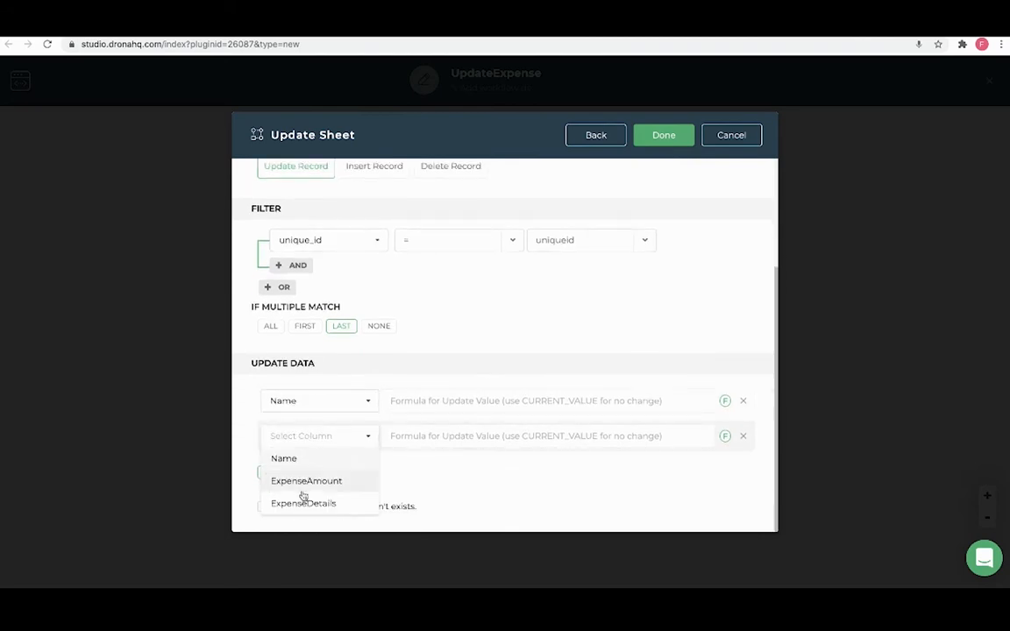
left_click(299, 482)
left_click(271, 474)
left_click(306, 474)
scroll(306, 478, "down", 1)
left_click(306, 502)
- Map the Name, ExpenseAmount and ExpenseDetails columns to the form fields name1, expenseamount1 and expensedetails1
left_click(419, 367)
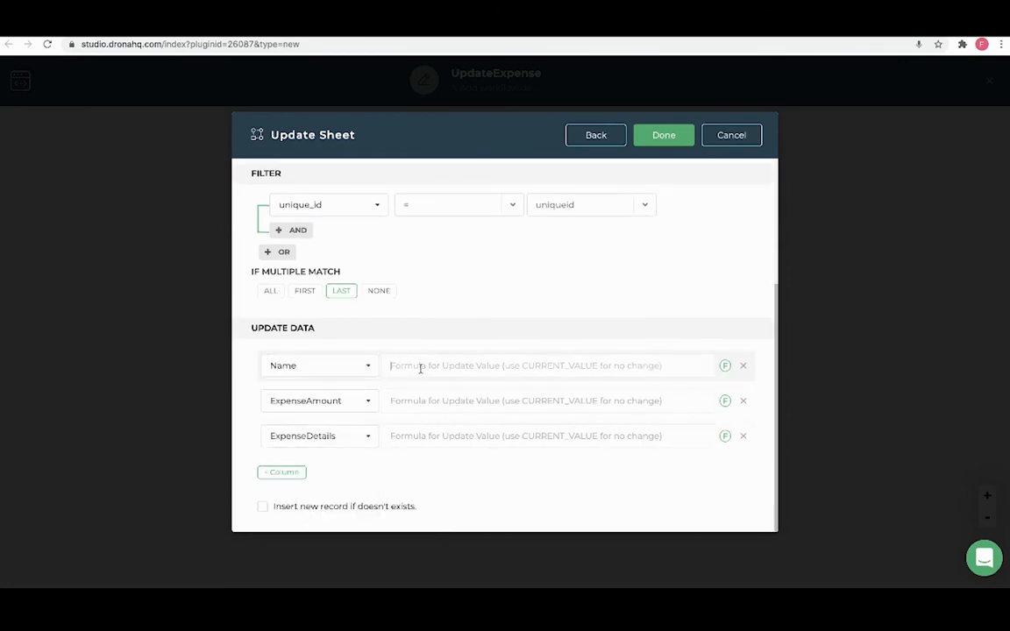
type("nam")
left_click(429, 384)
left_click(423, 399)
type("exp")
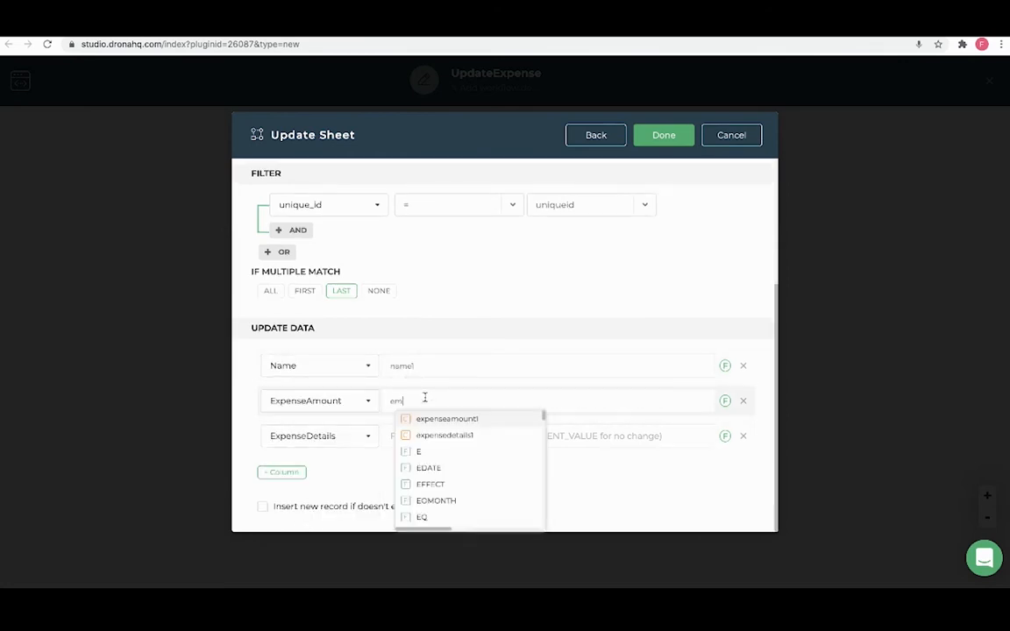
left_click(441, 421)
left_click(424, 436)
type("ex")
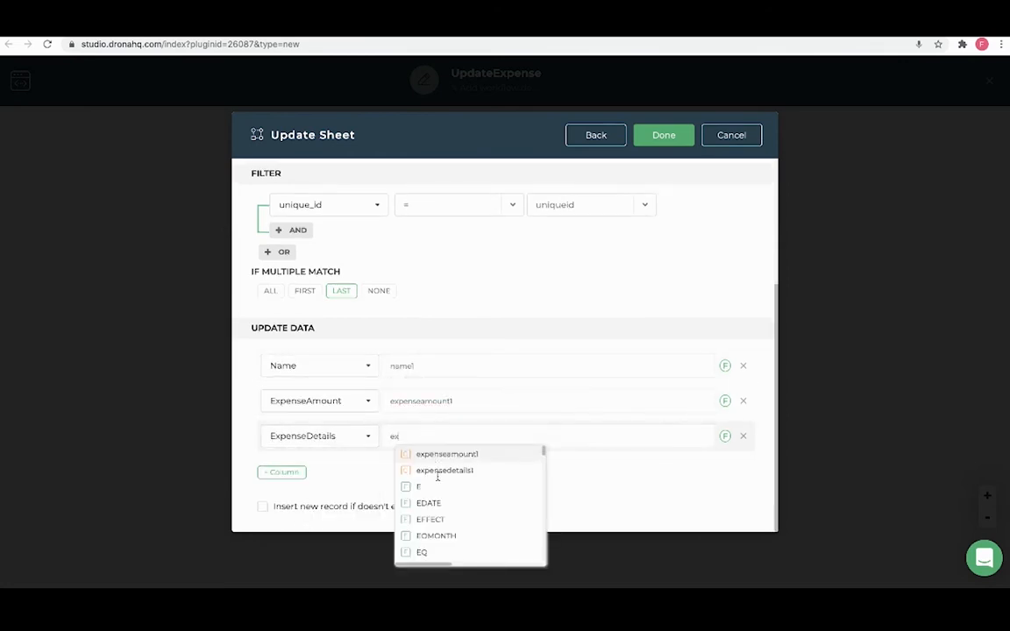
left_click(438, 471)
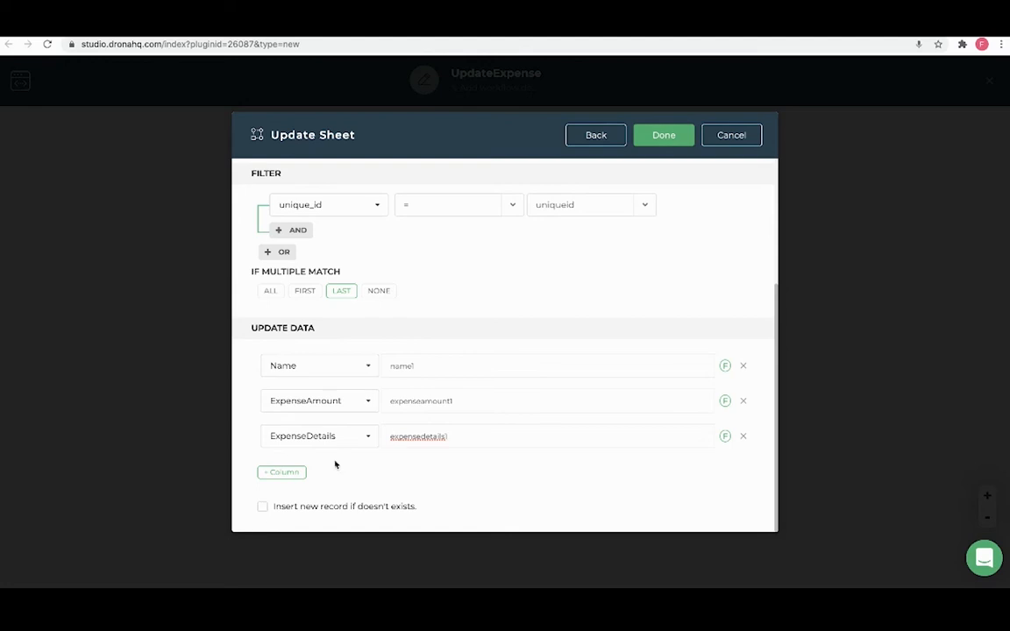
- Finish configuring the Update Sheet task and close the UpdateExpense workflow editor
scroll(294, 289, "up", 1)
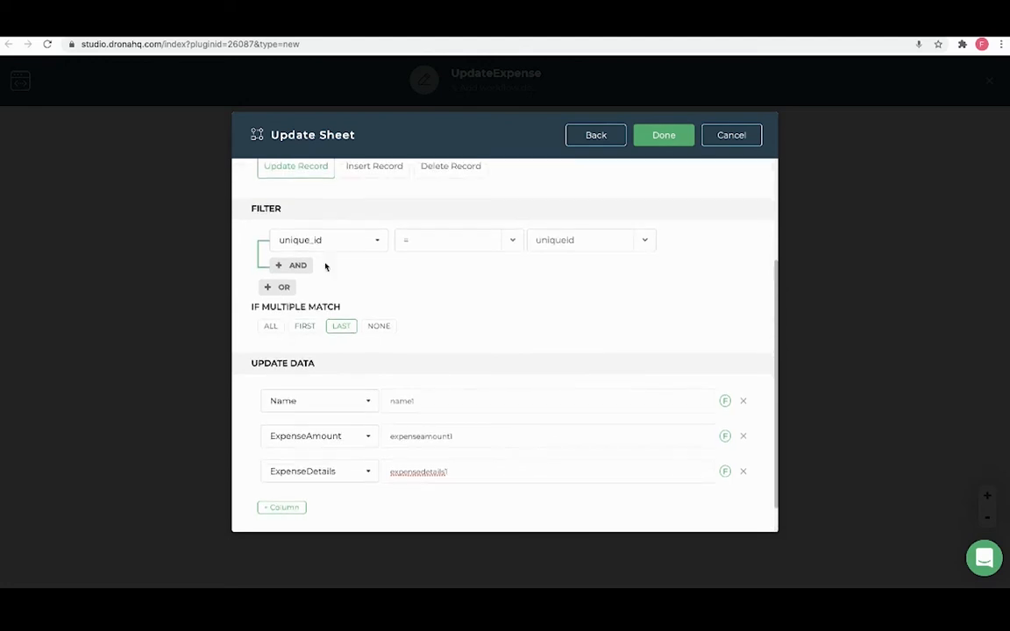
scroll(300, 357, "down", 1)
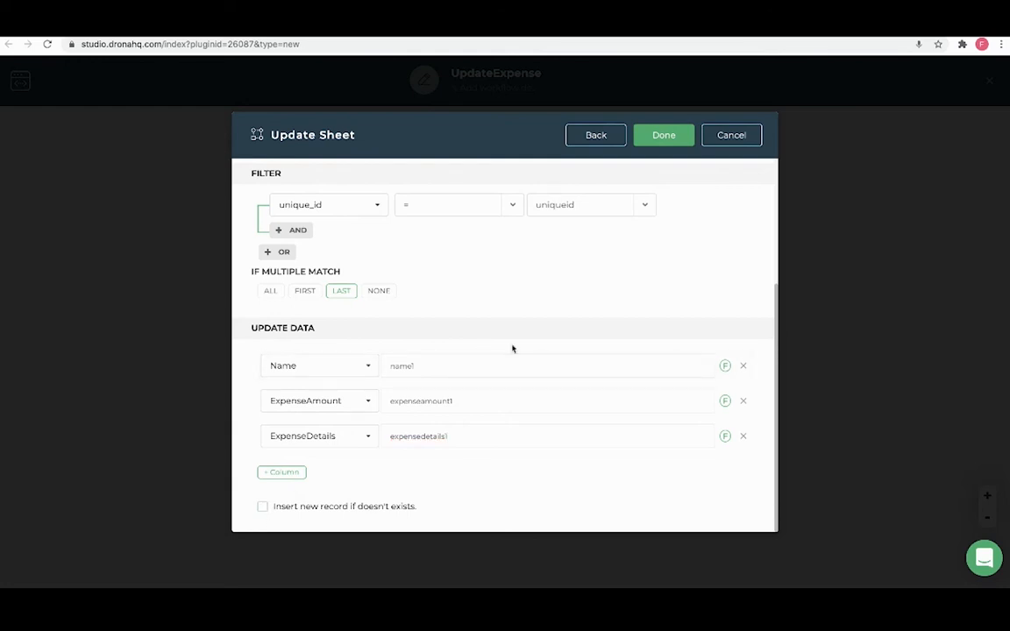
scroll(513, 349, "up", 5)
left_click(653, 139)
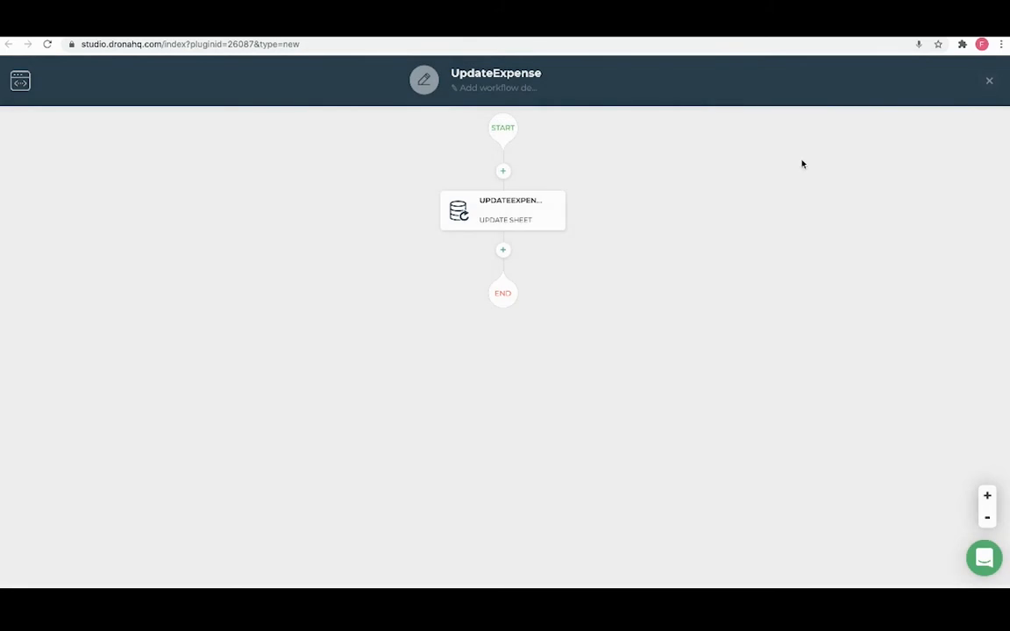
left_click(988, 84)
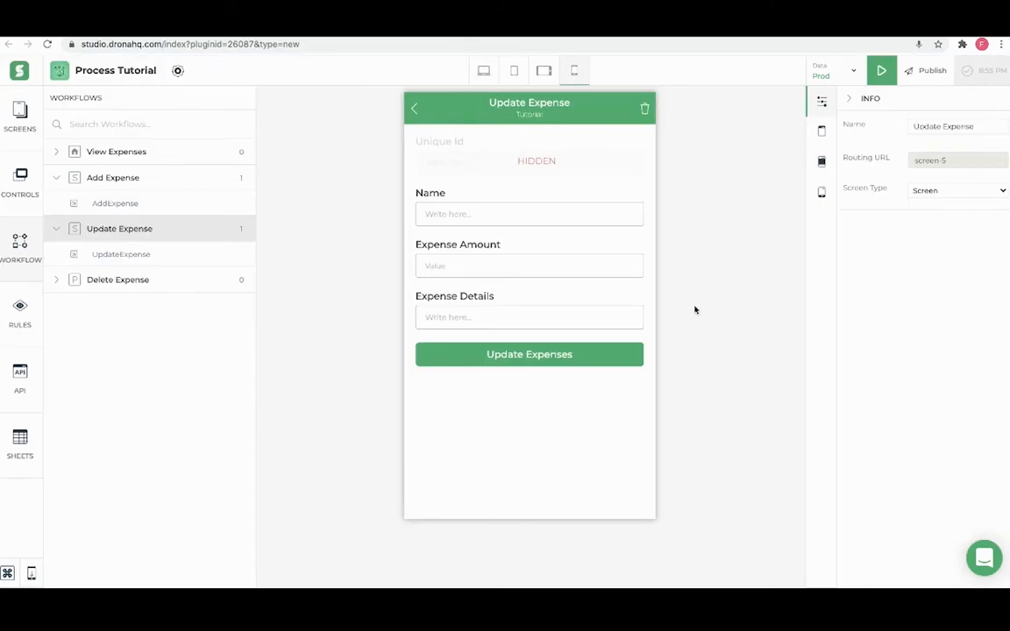
- Assign the UpdateExpense workflow to the Update Expenses button on the Update Expense screen
left_click(577, 366)
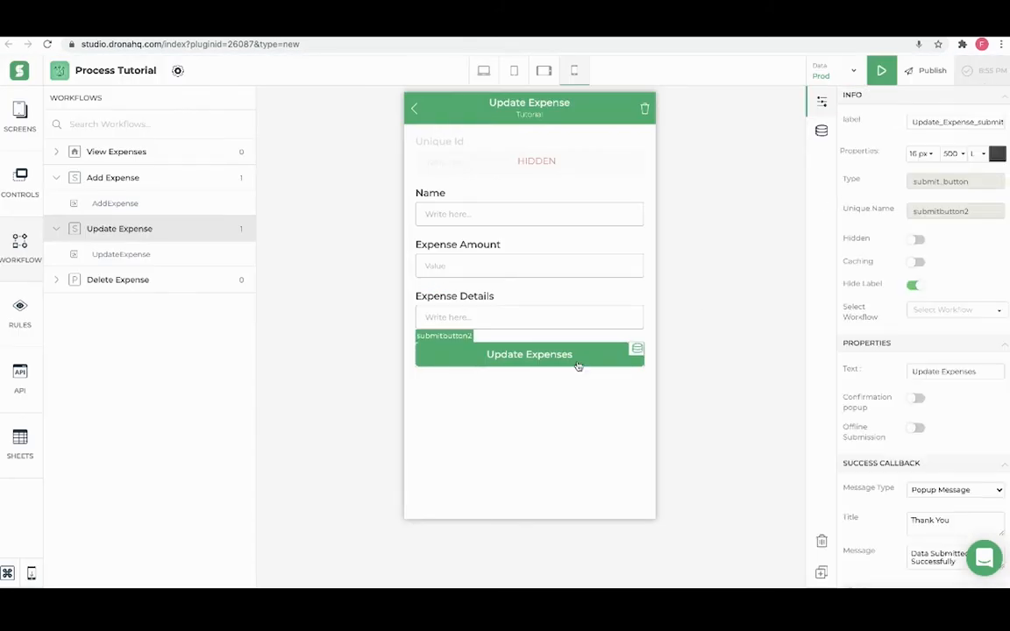
left_click(924, 311)
left_click(926, 326)
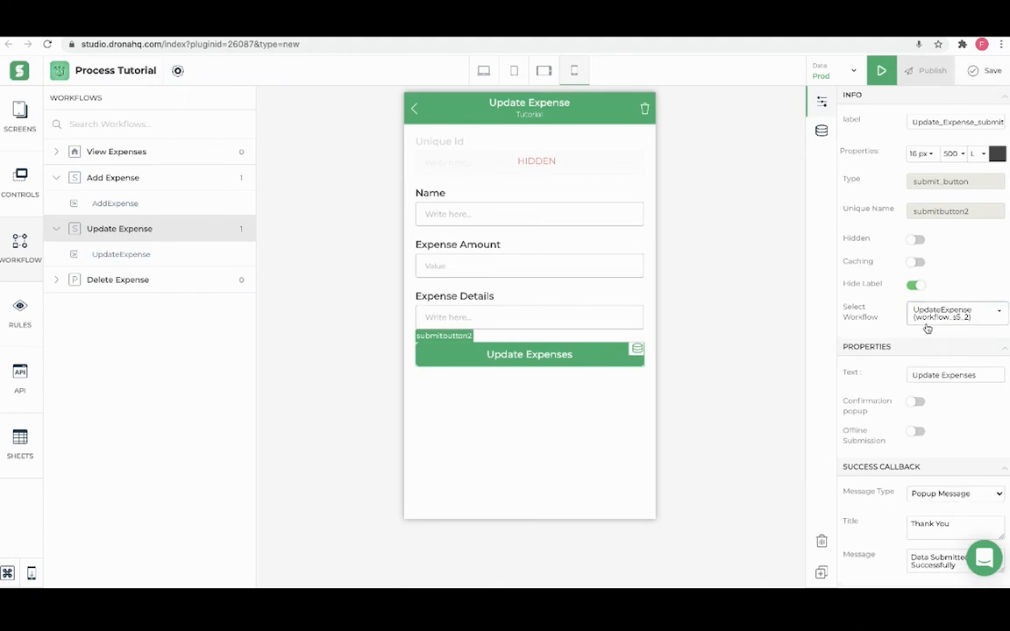
left_click(255, 307)
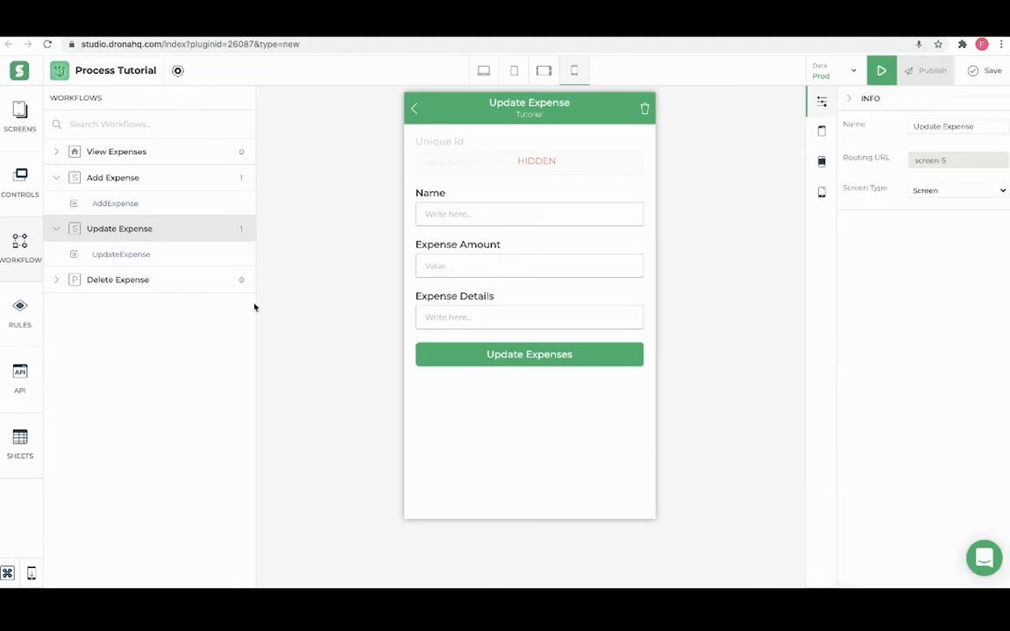
- Preview the app from the View Expenses screen and open the Uber ride expense for updating
left_click(110, 149)
left_click(883, 73)
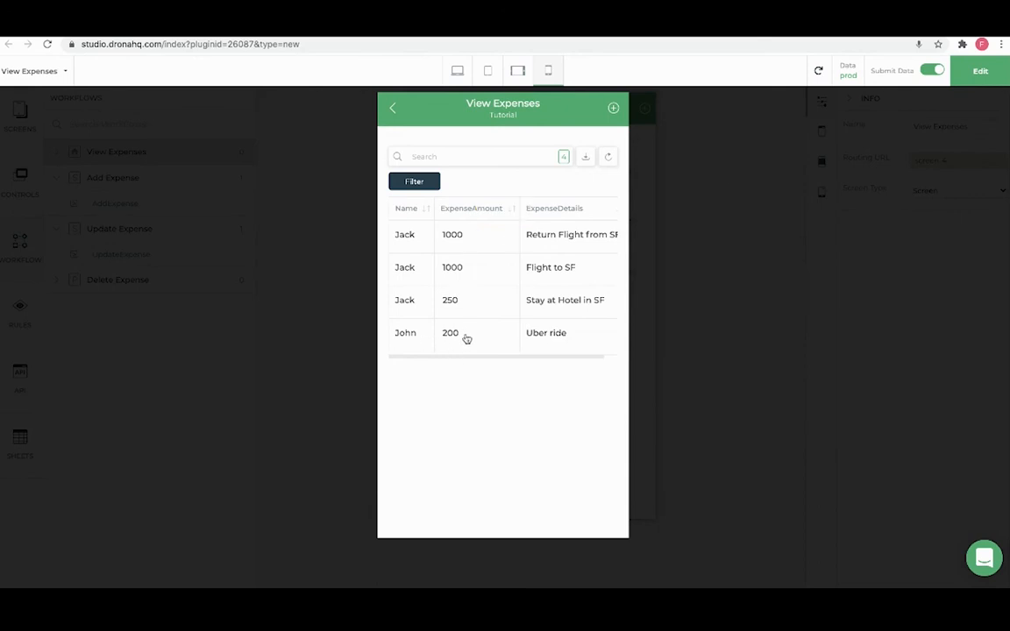
left_click(467, 337)
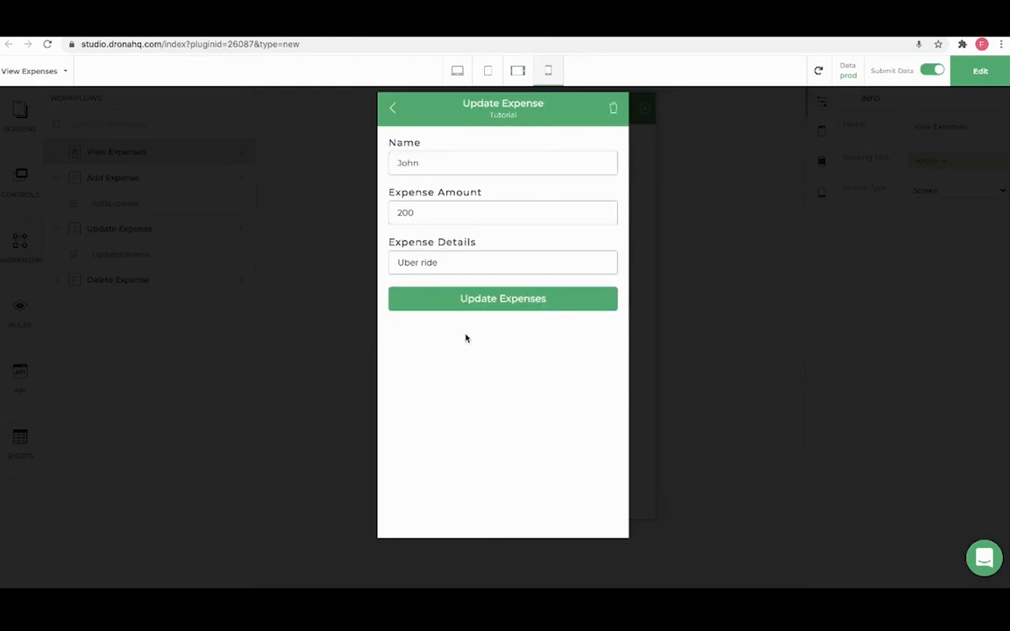
- Set the Uber ride's expense amount to 150 and submit the update
left_click(423, 219)
key("BackSpace")
key("BackSpace")
type("1")
left_click(429, 164)
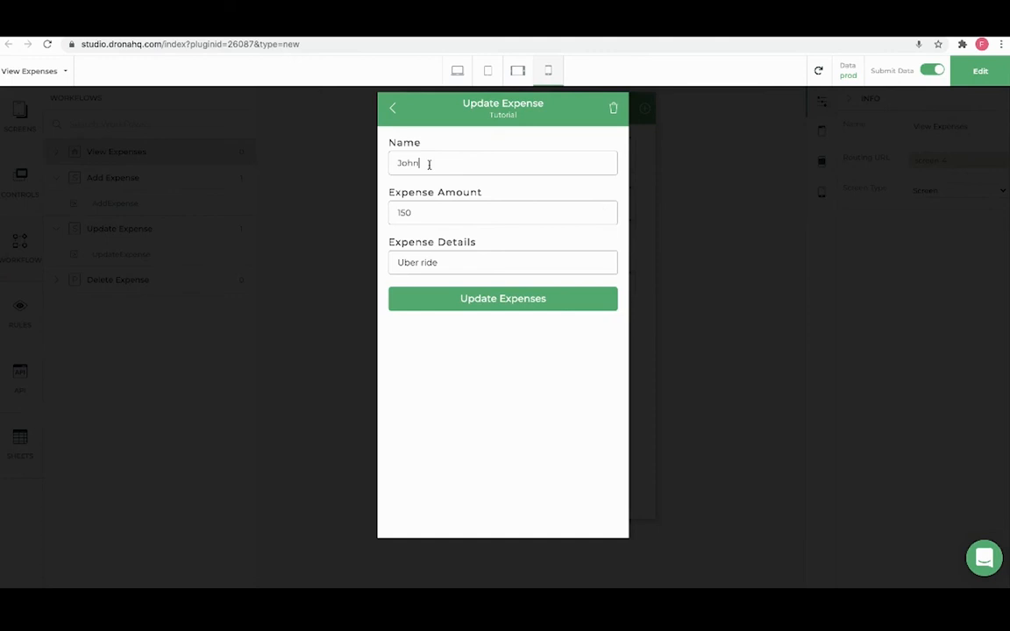
left_click(495, 301)
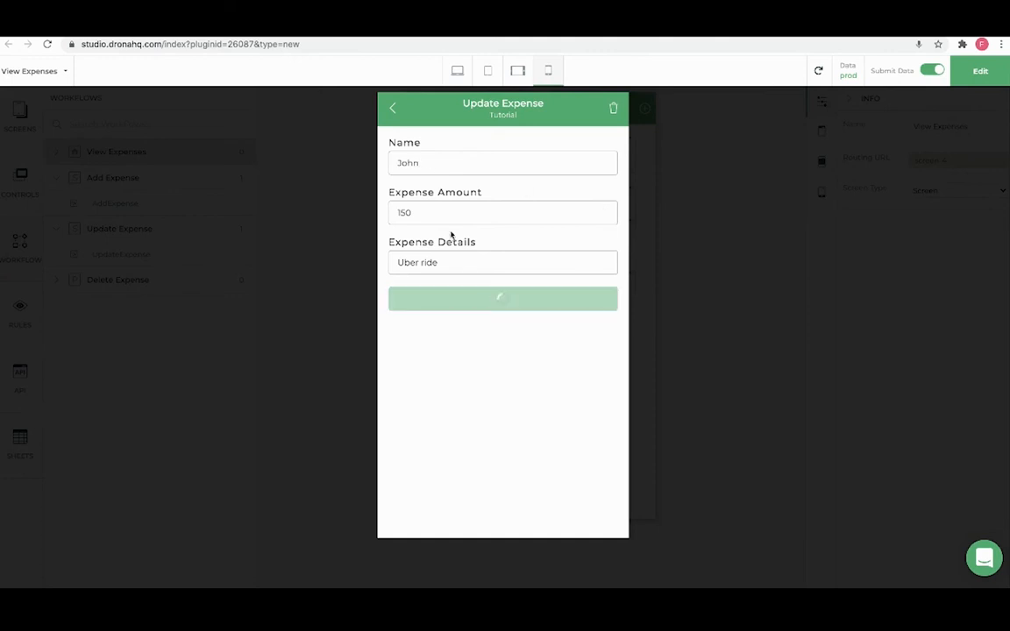
- Dismiss the submission message, return to editing, and examine the right icon settings in the Update Expense screen's header
left_click(503, 343)
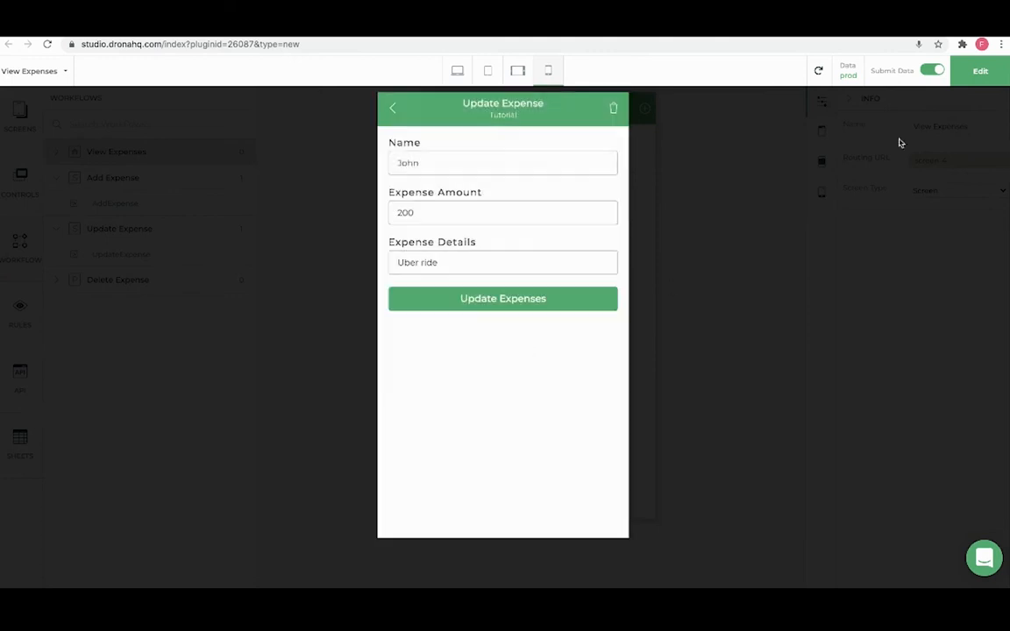
left_click(980, 71)
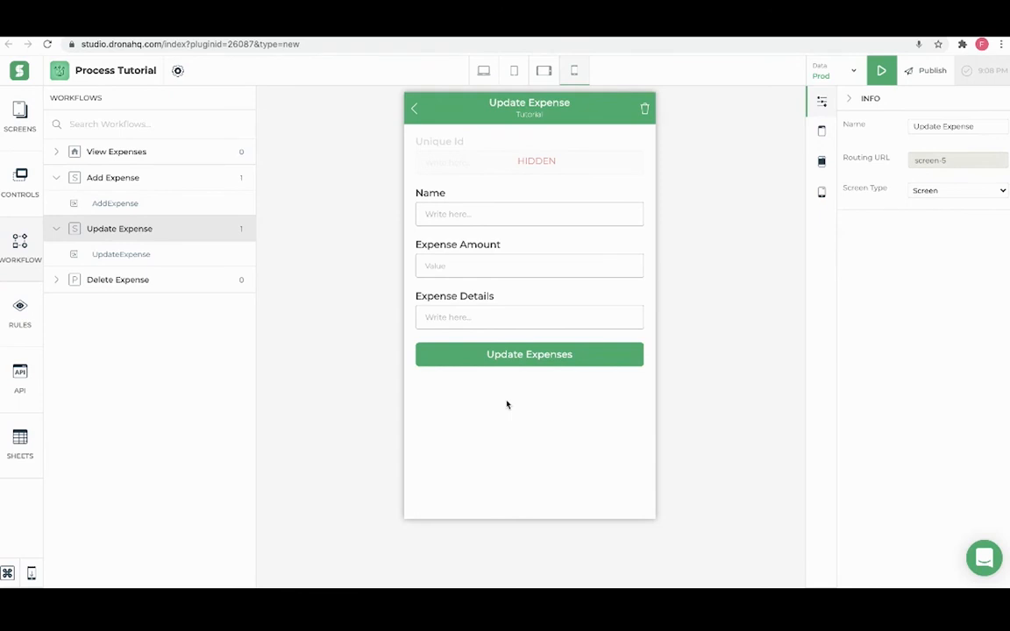
left_click(822, 132)
left_click(848, 286)
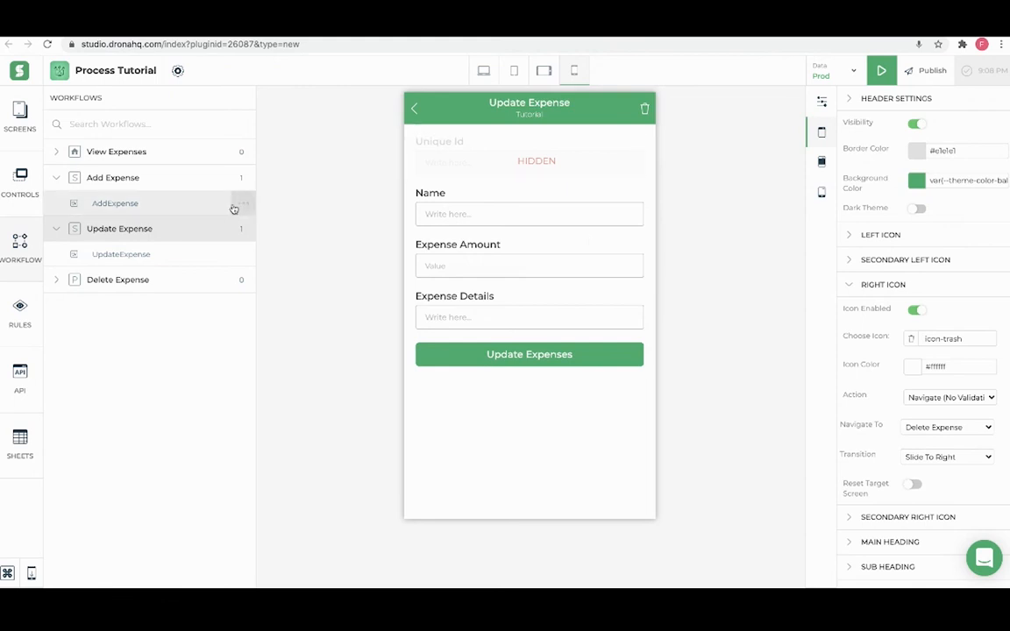
- Hide the Unique Id field on the Delete Expense screen
left_click(140, 281)
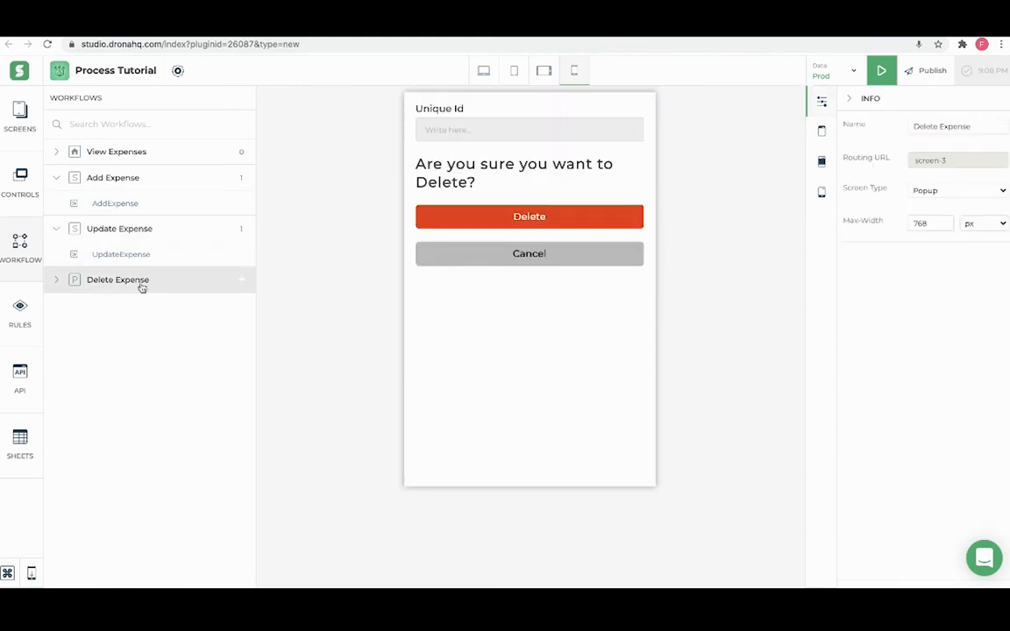
left_click(502, 123)
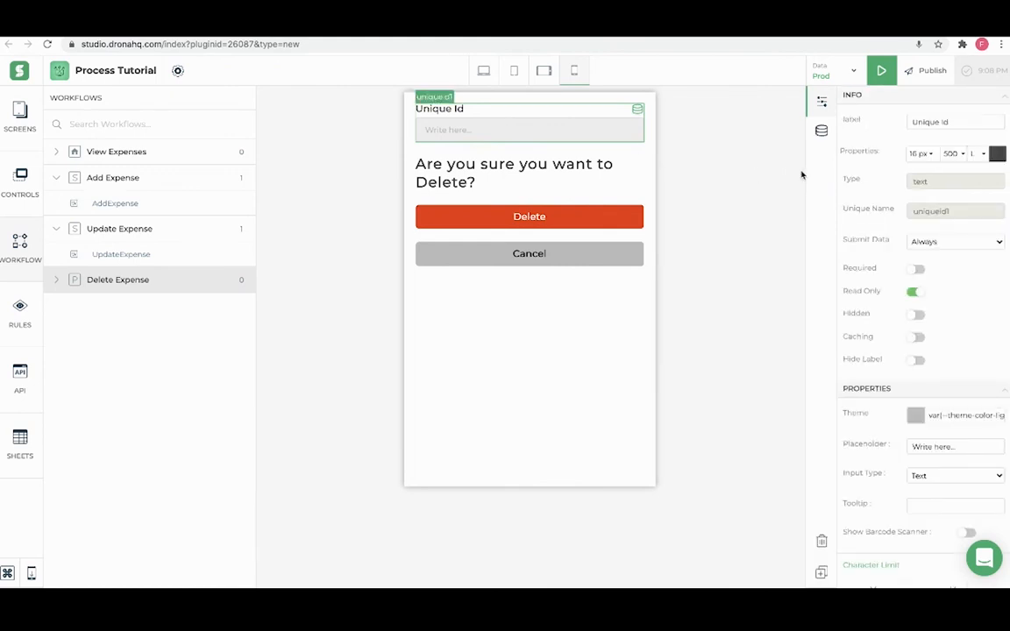
left_click(912, 314)
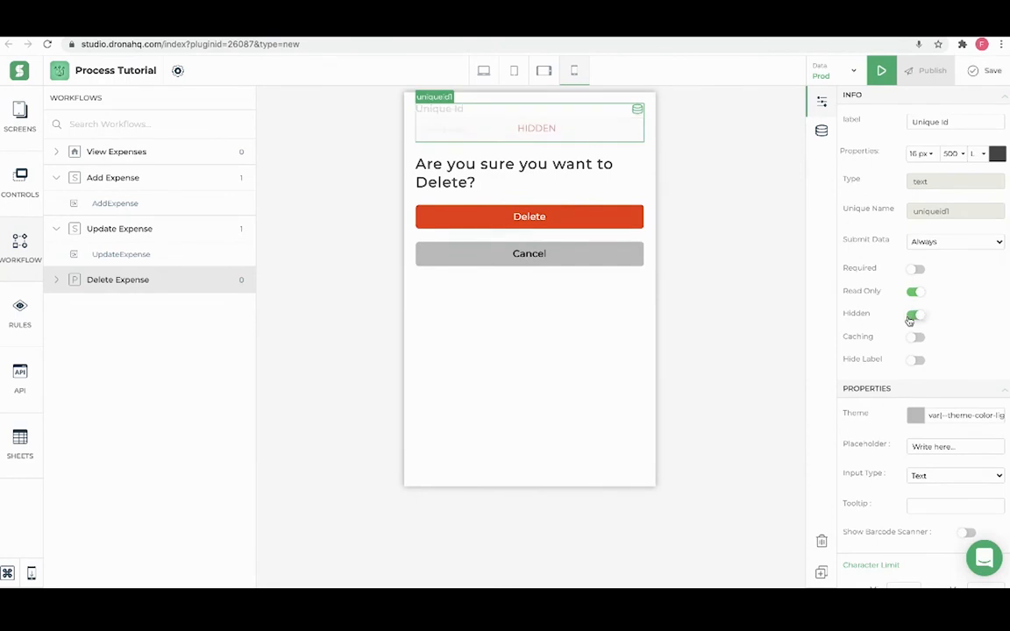
left_click(496, 278)
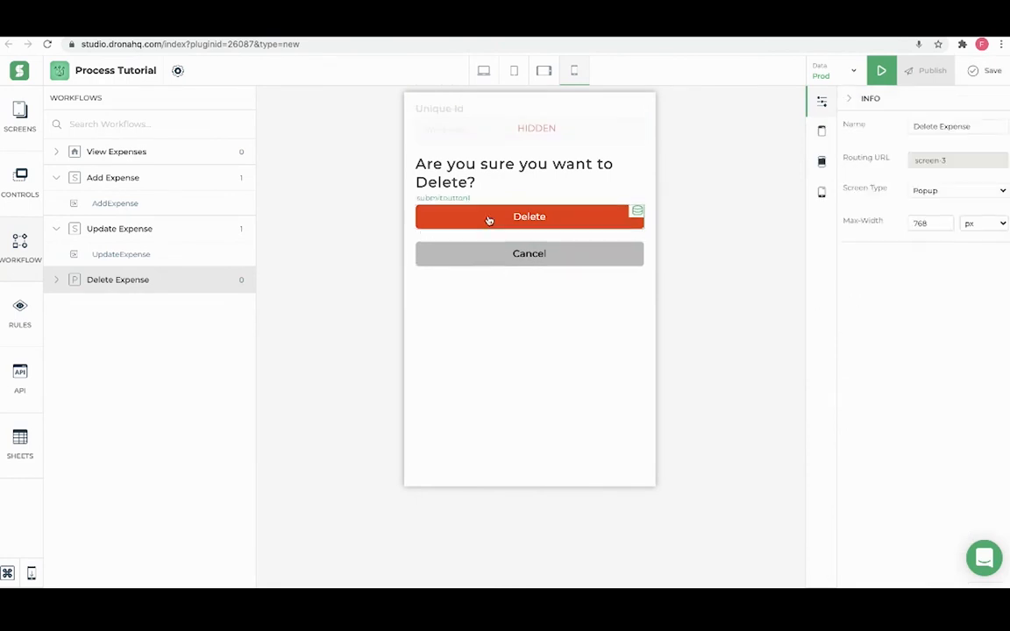
- Set the Cancel button's click action on the Delete Expense screen to navigate to the Update Expense screen
left_click(489, 259)
left_click(623, 248)
left_click(605, 296)
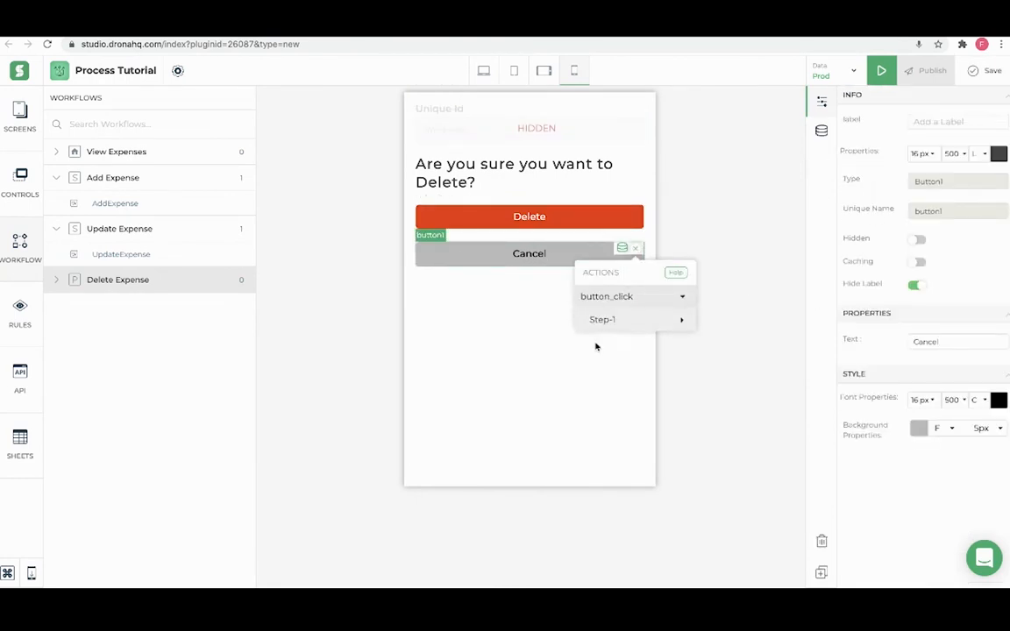
left_click(601, 321)
left_click(611, 465)
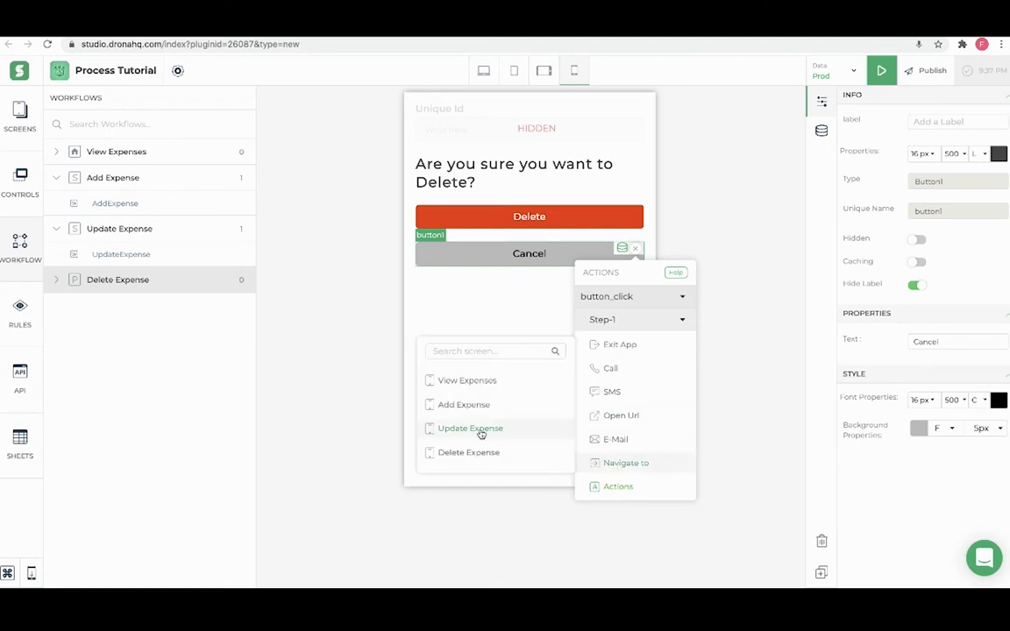
left_click(480, 432)
- Create a workflow named DeleteExpense for the Delete Expense screen
left_click(544, 220)
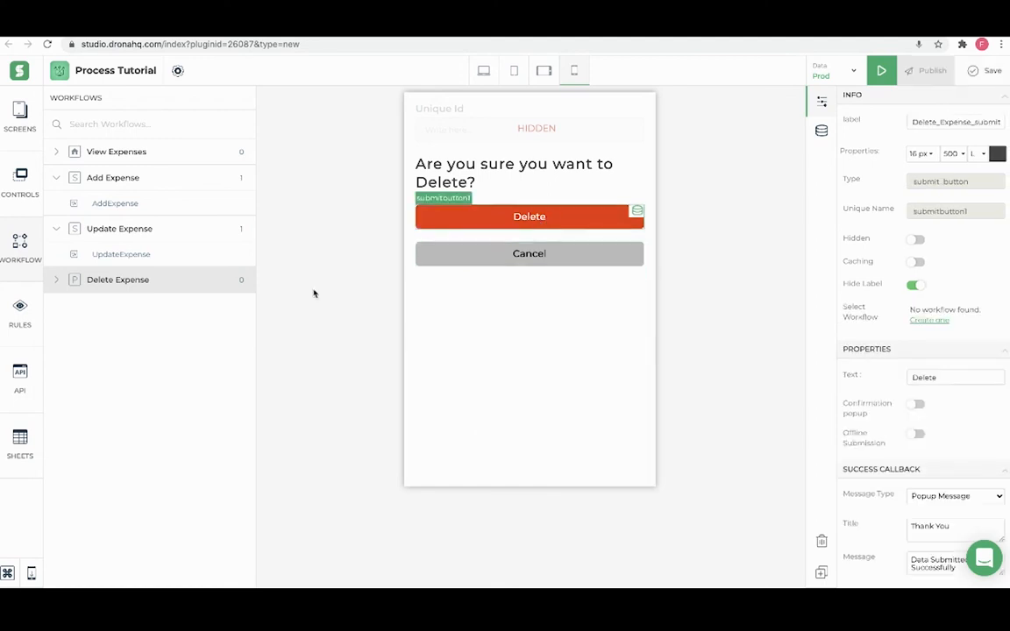
left_click(241, 279)
type("DeleteExpense")
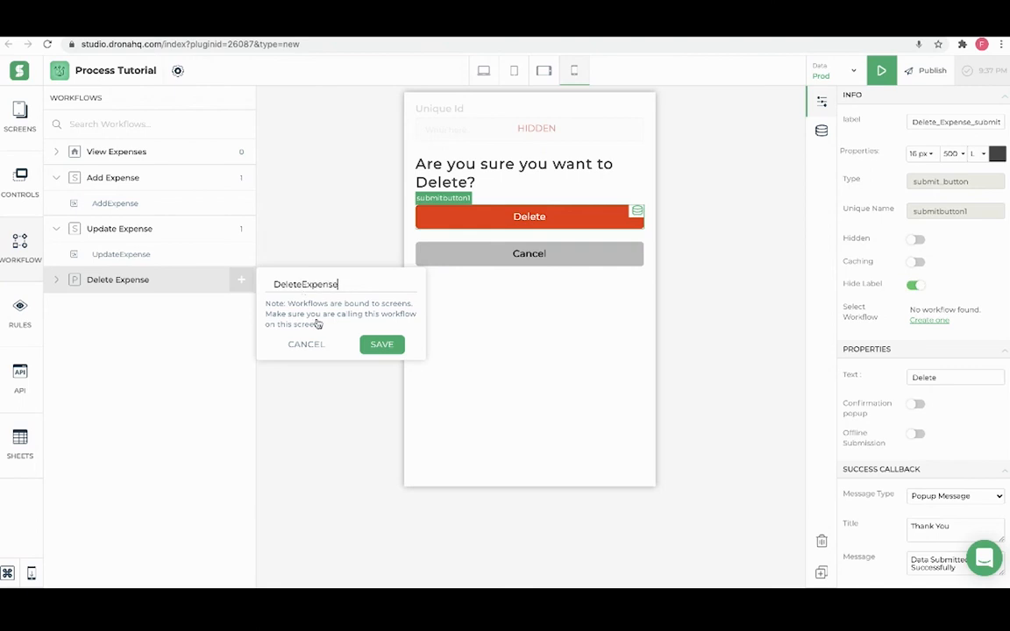
left_click(376, 348)
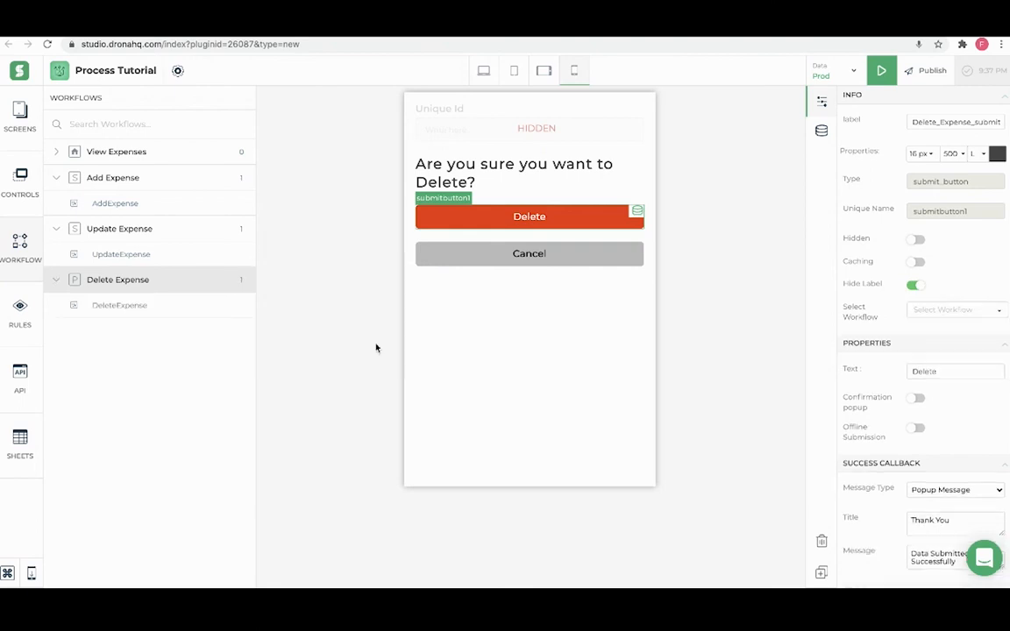
- Add an Update Sheet task named DeleteExpense to the DeleteExpense workflow
left_click(128, 306)
left_click(847, 149)
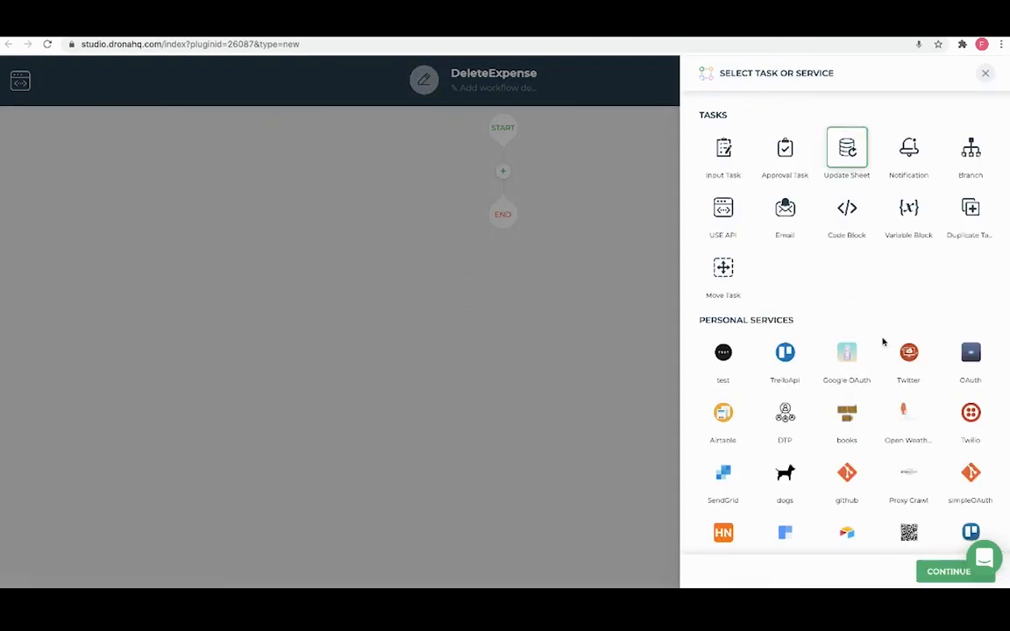
left_click(949, 570)
left_click(350, 231)
type("DeleteExpense")
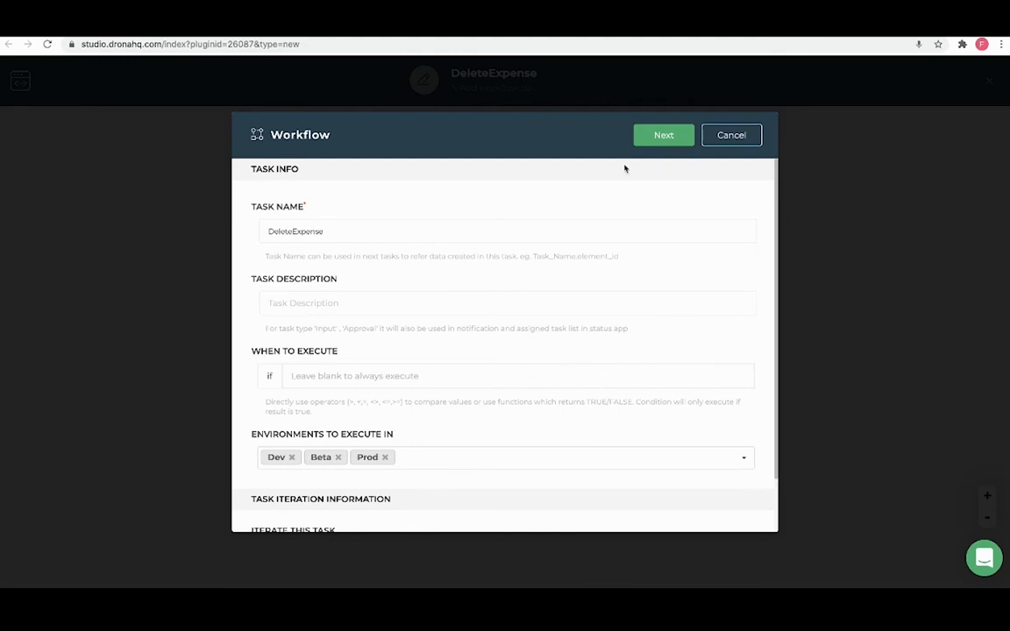
left_click(664, 135)
- Target the Expenses sheet in the task and set its operation to Delete Record
left_click(494, 249)
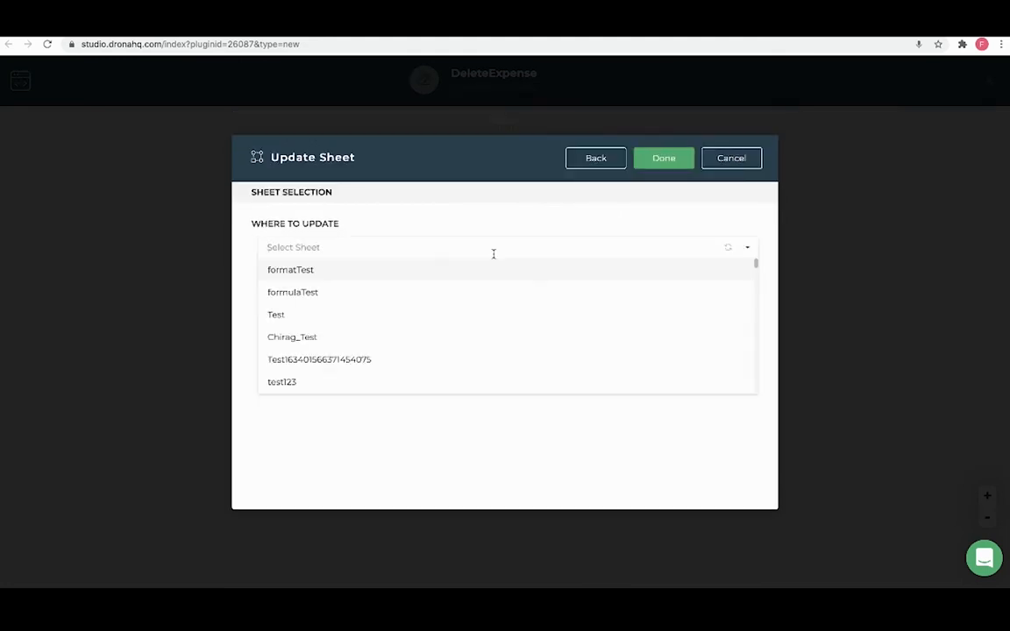
type("exp")
left_click(382, 386)
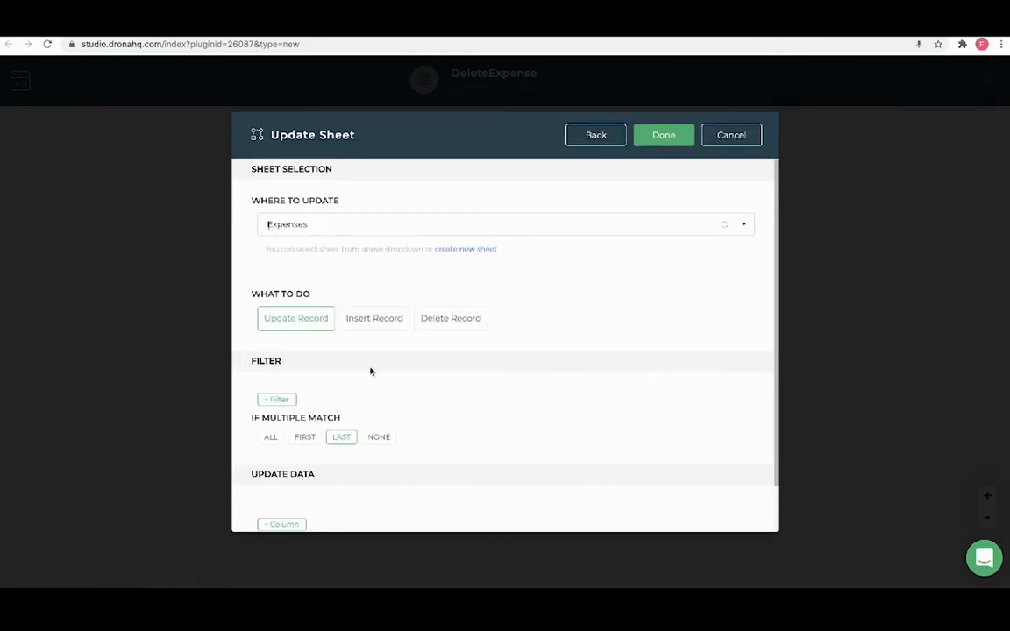
left_click(448, 333)
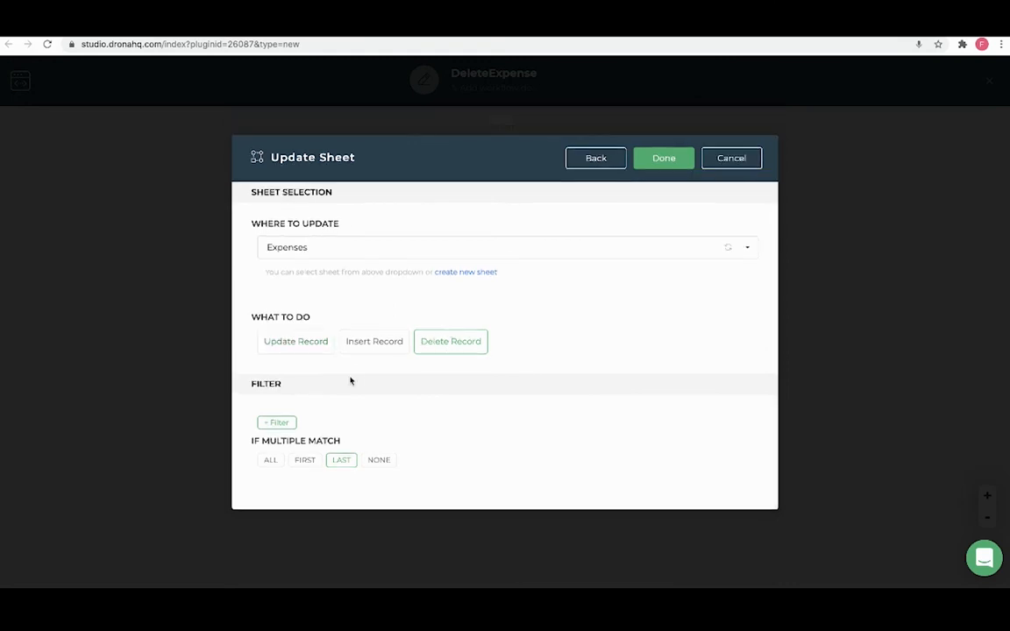
- Filter the deletion to records where unique_id equals uniqueid1, finish the task, and close the workflow editor
left_click(275, 423)
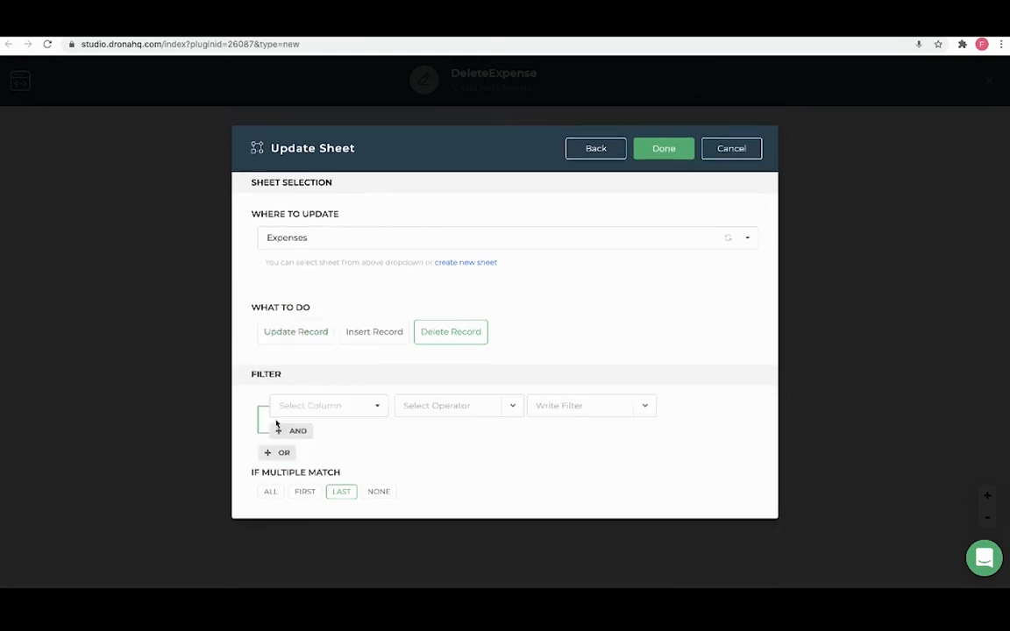
left_click(342, 404)
left_click(329, 429)
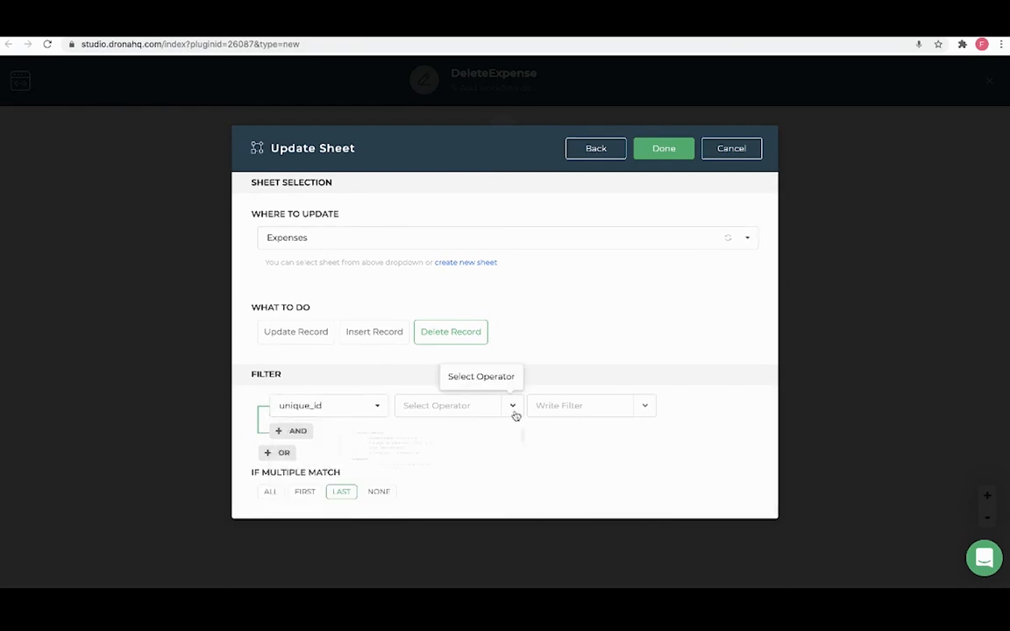
left_click(513, 409)
scroll(444, 489, "down", 2)
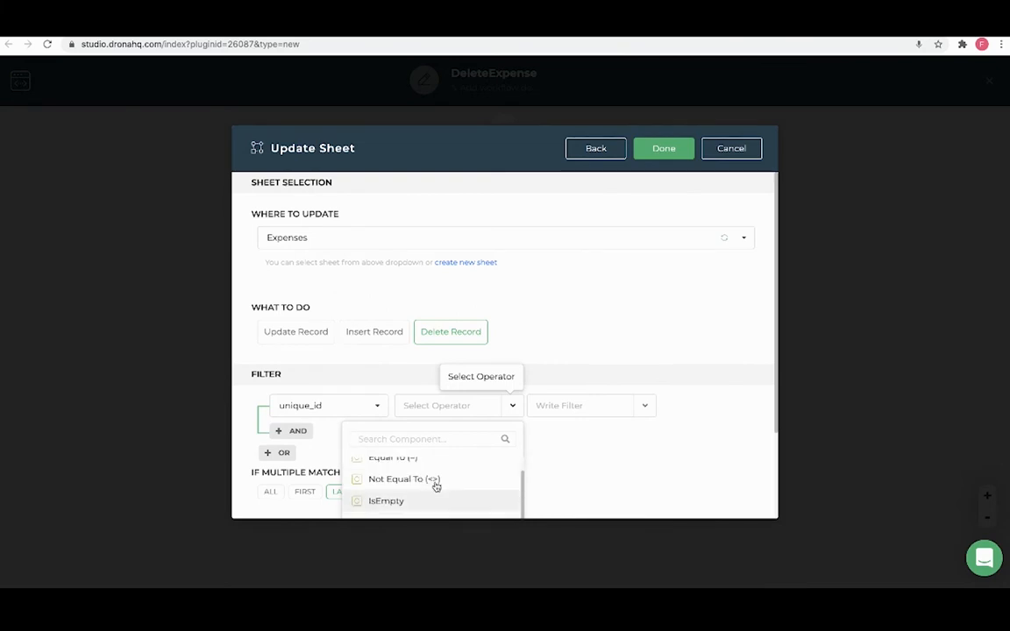
scroll(436, 488, "up", 2)
left_click(428, 466)
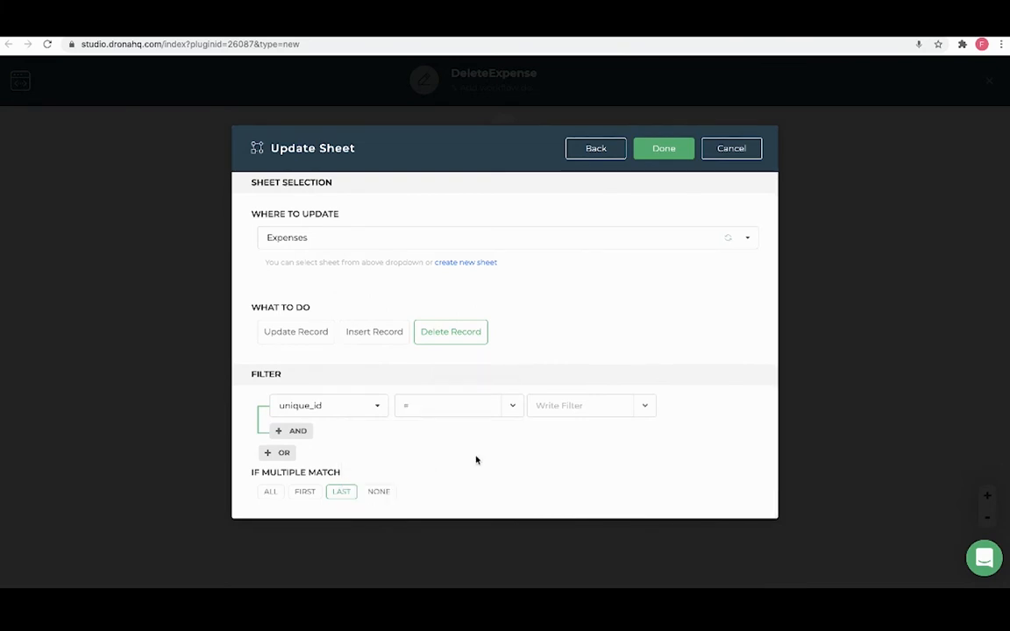
left_click(646, 408)
type("un")
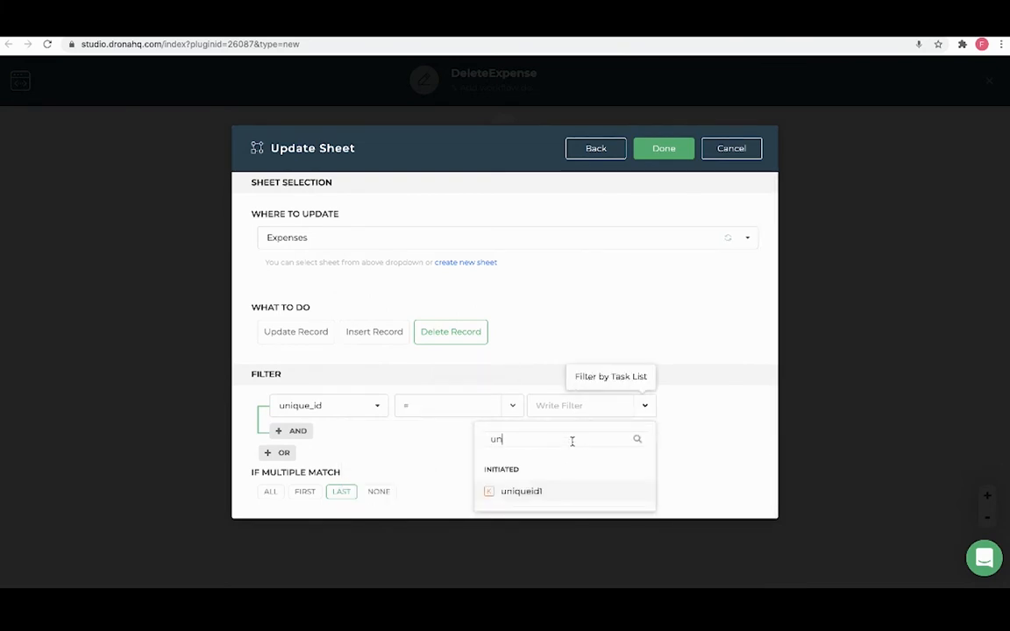
left_click(544, 495)
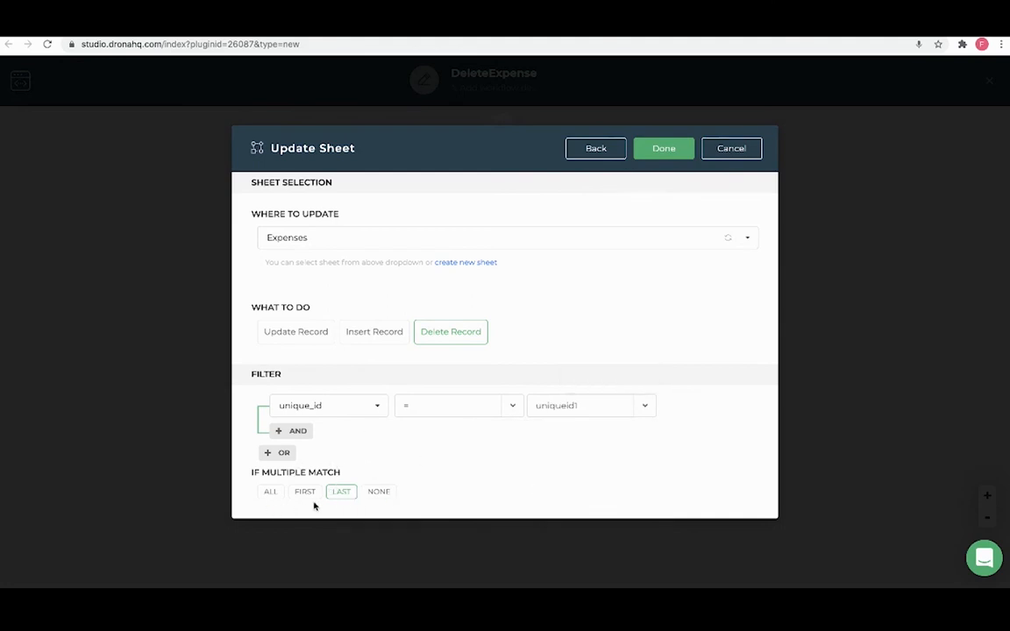
left_click(661, 151)
left_click(987, 82)
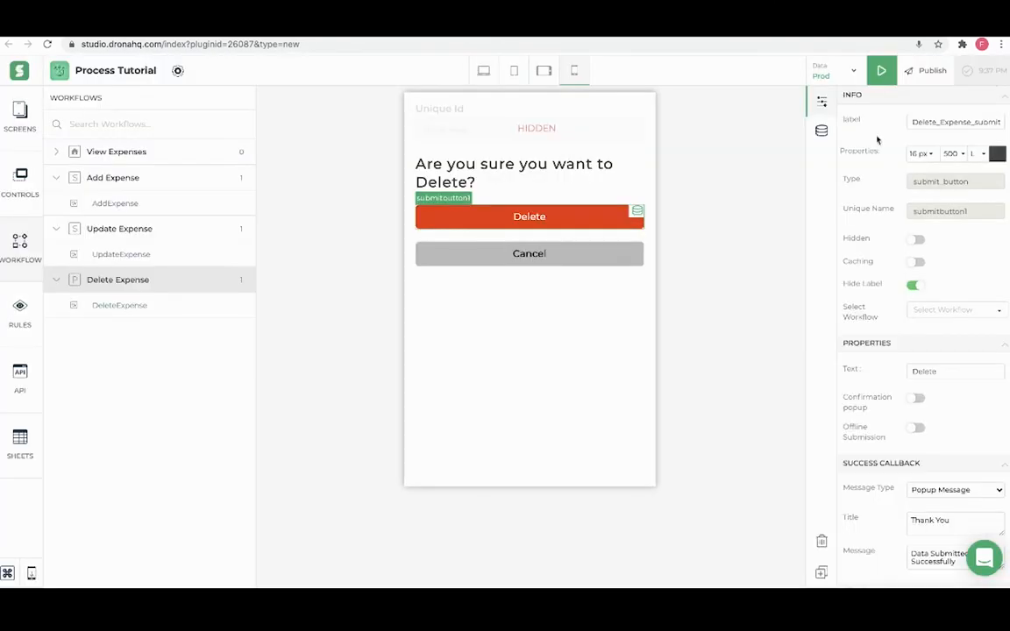
- Check the Unique Id field's data binding, and assign the DeleteExpense workflow to the Delete button
left_click(585, 127)
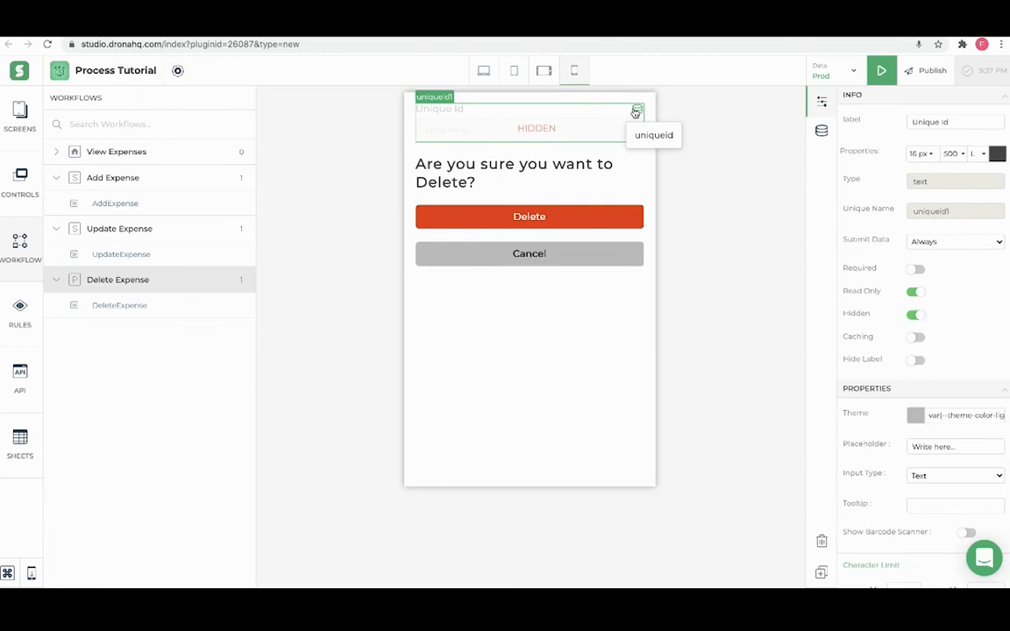
left_click(636, 113)
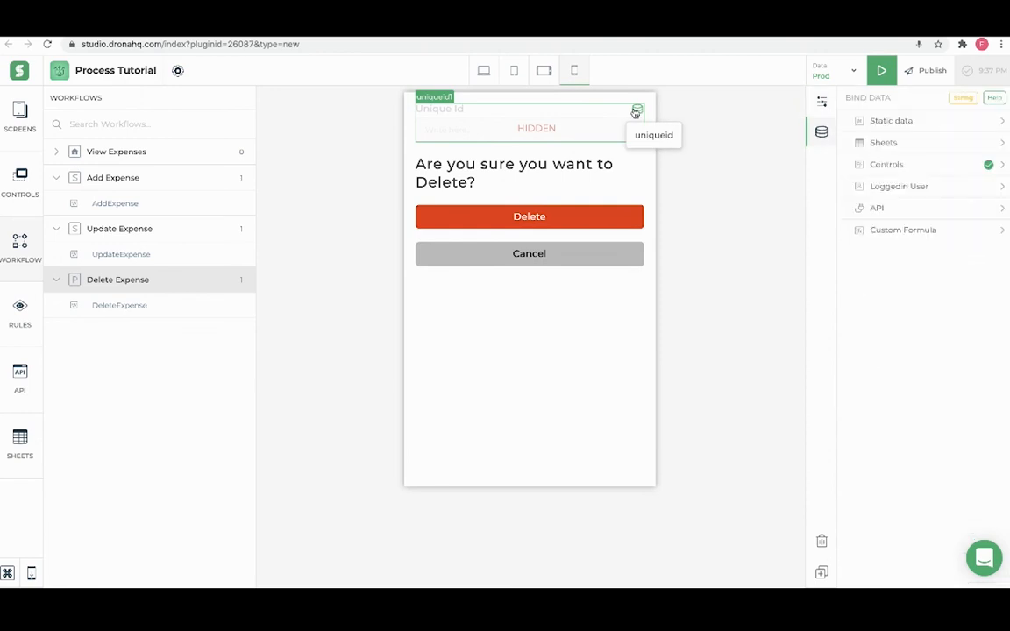
left_click(568, 219)
left_click(821, 101)
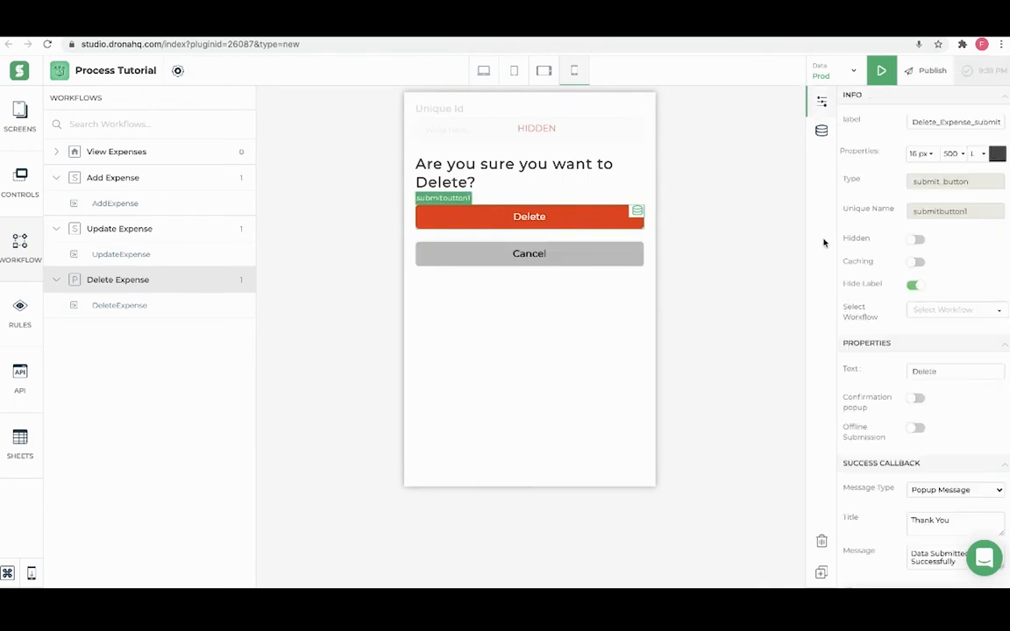
left_click(930, 324)
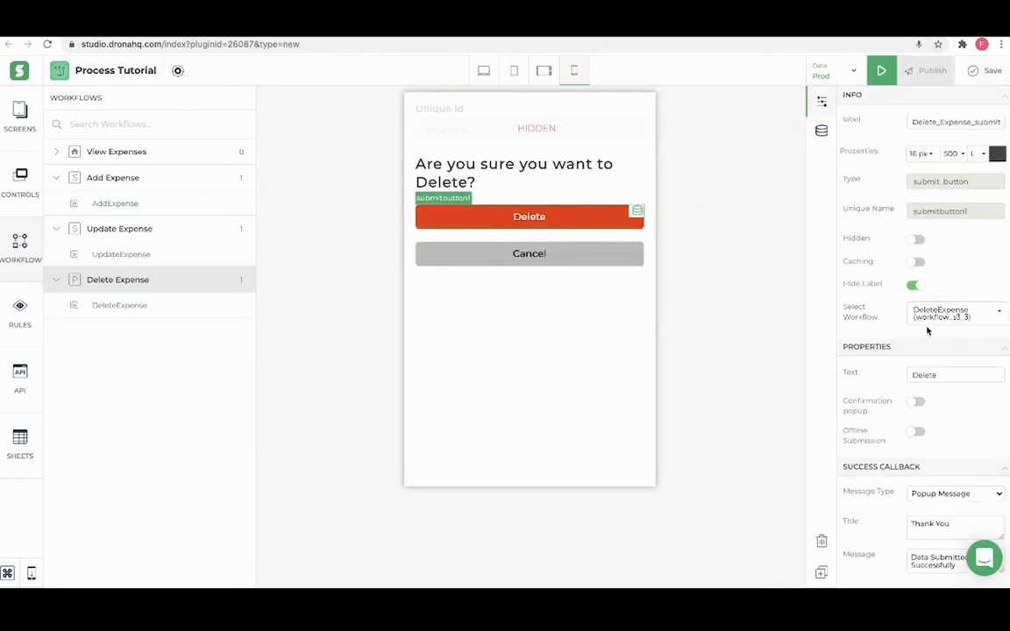
left_click(453, 329)
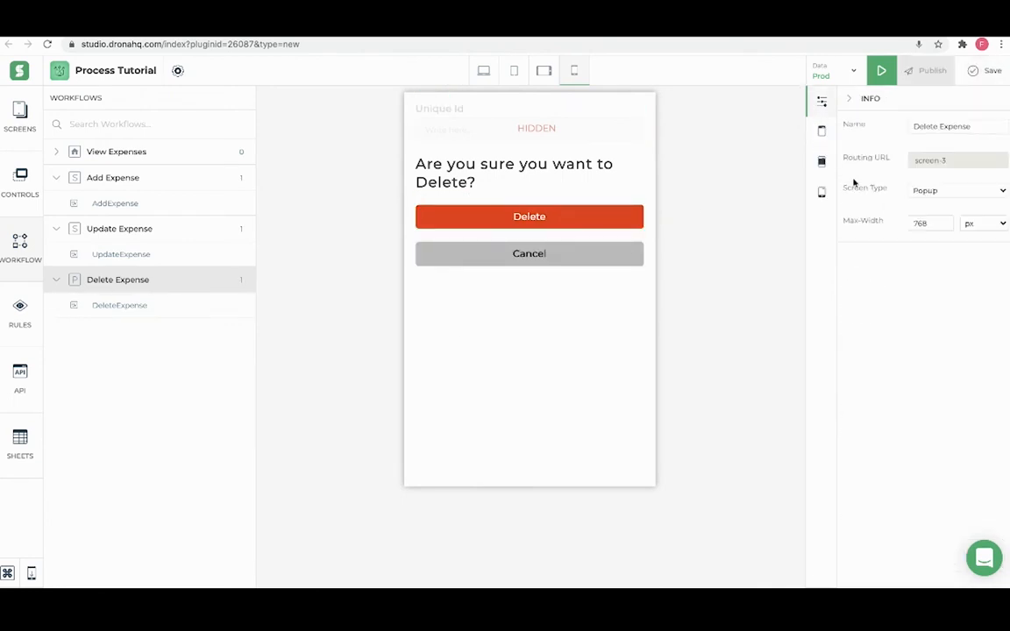
- Preview the app from the View Expenses screen and open the Uber ride expense
left_click(131, 142)
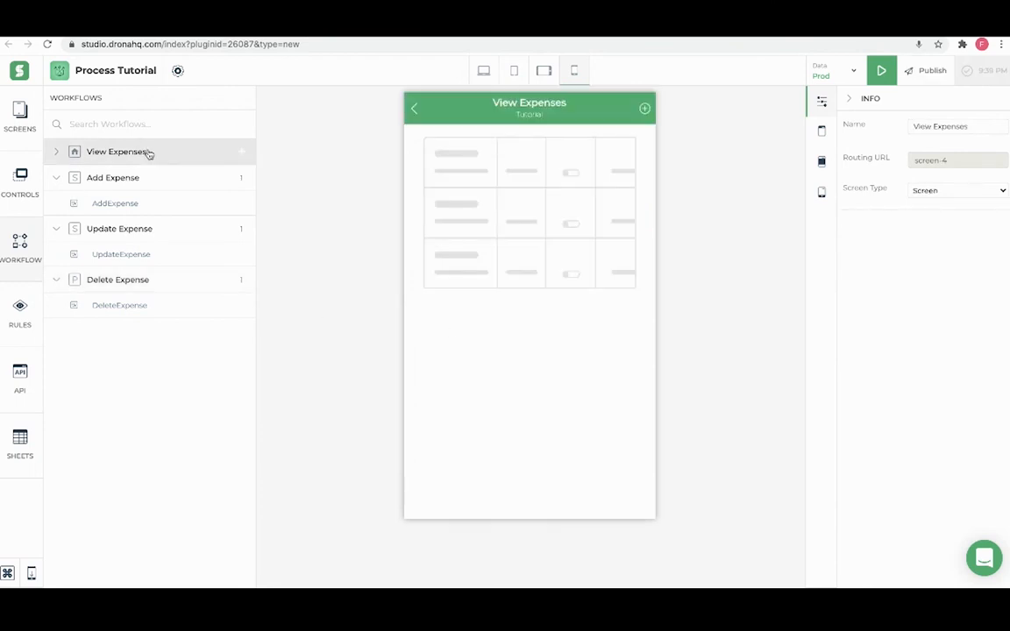
left_click(882, 73)
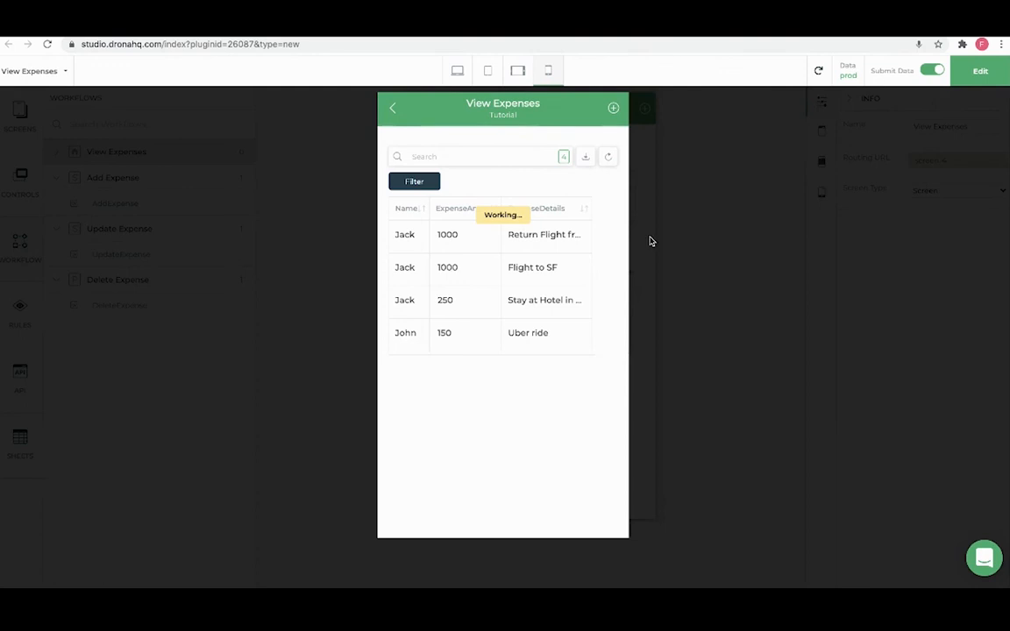
left_click(449, 341)
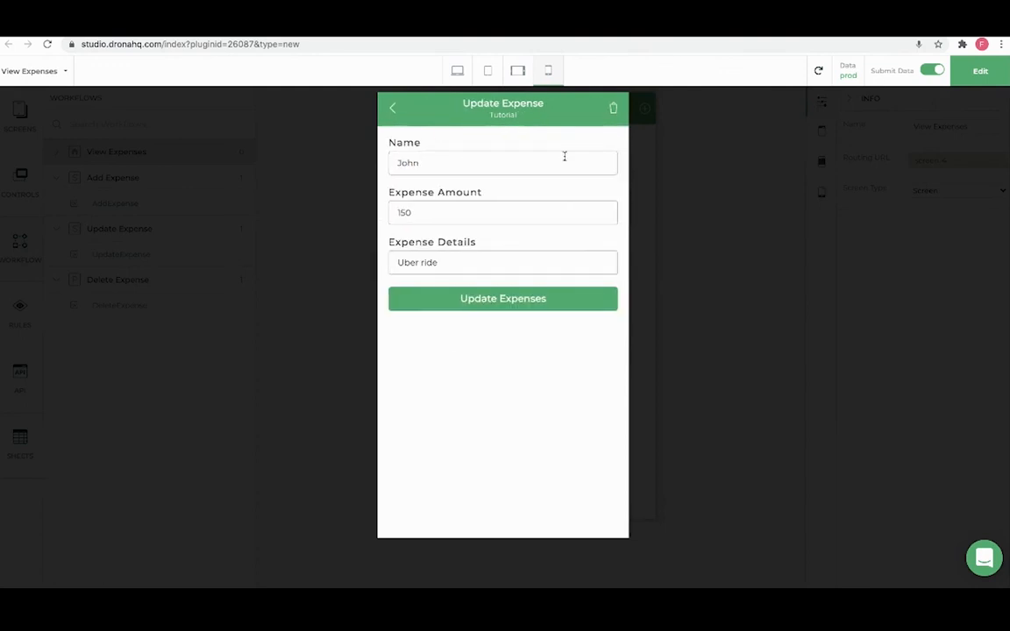
- Delete the Uber ride expense, dismiss the submission message, and cancel out of the delete popup
left_click(613, 110)
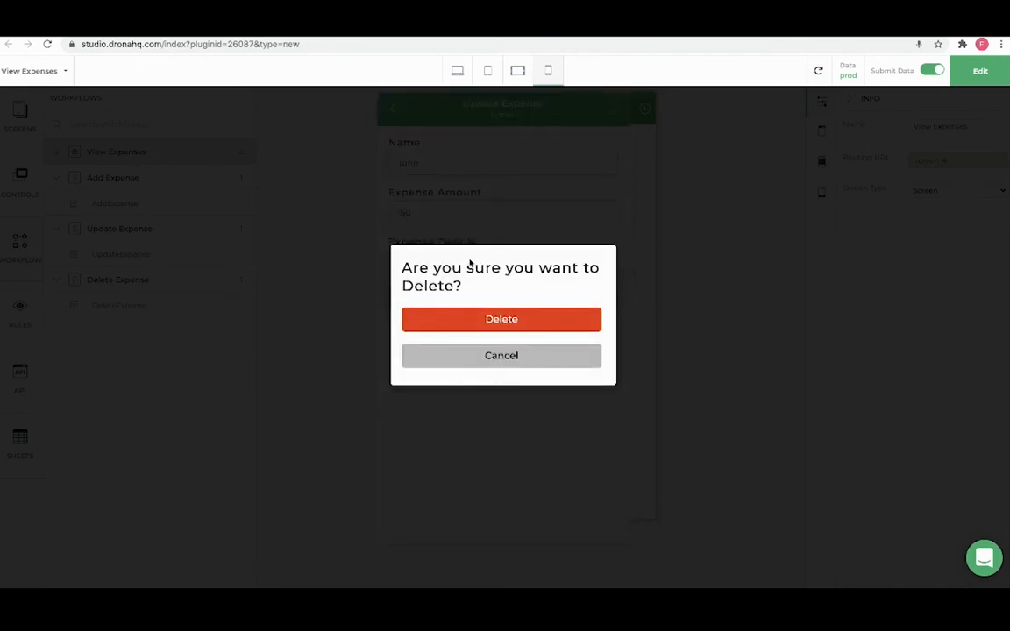
left_click(497, 323)
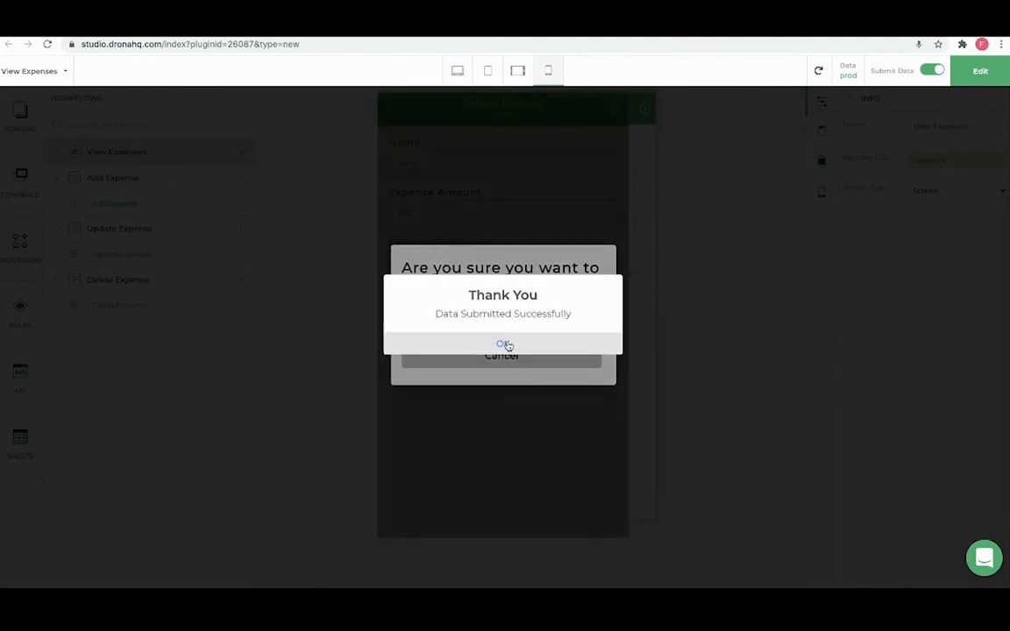
left_click(505, 343)
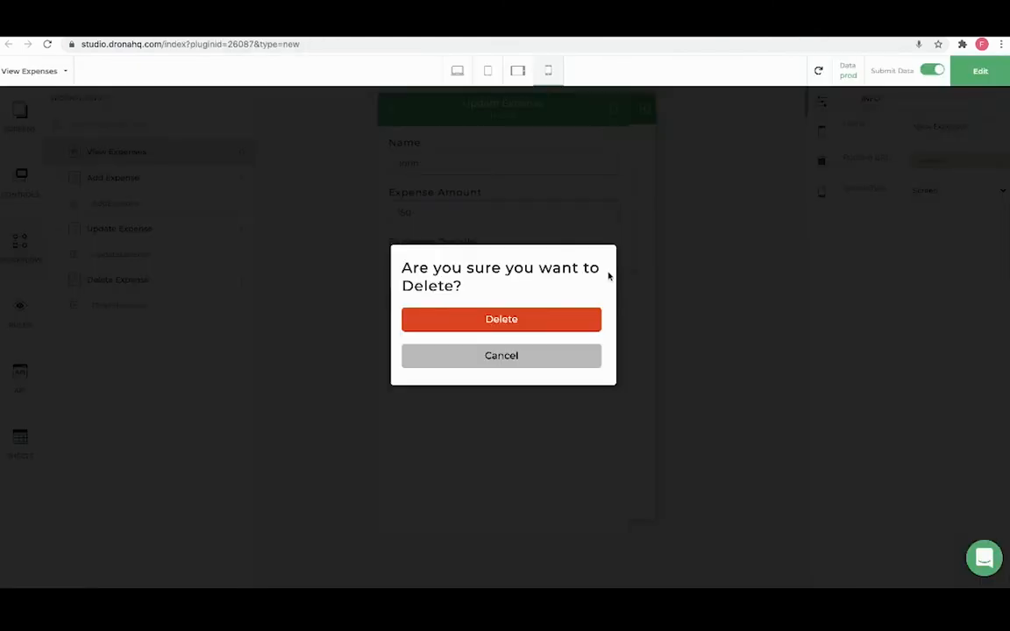
left_click(546, 354)
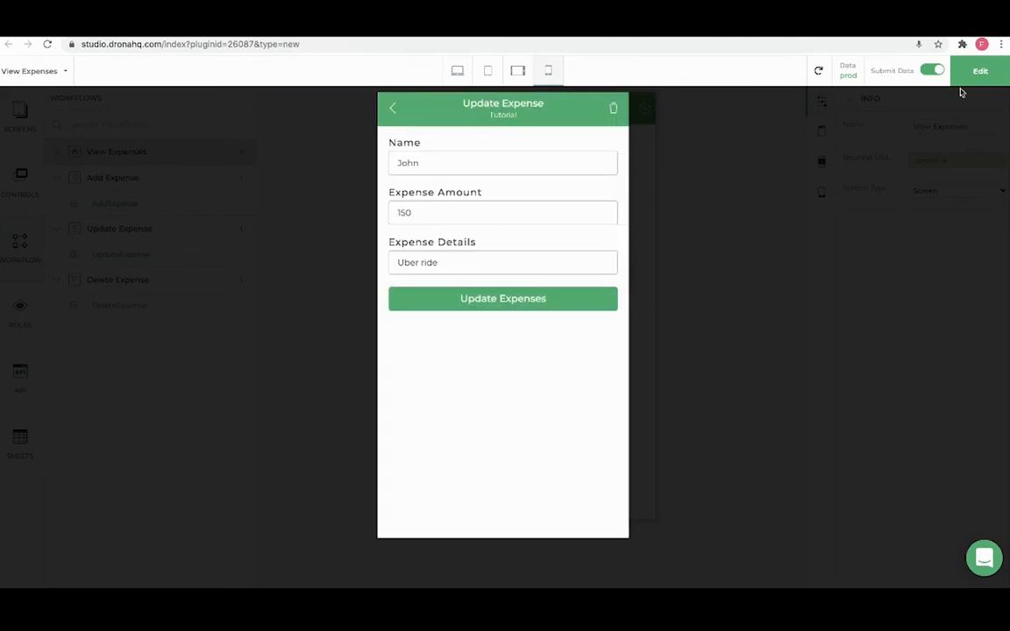